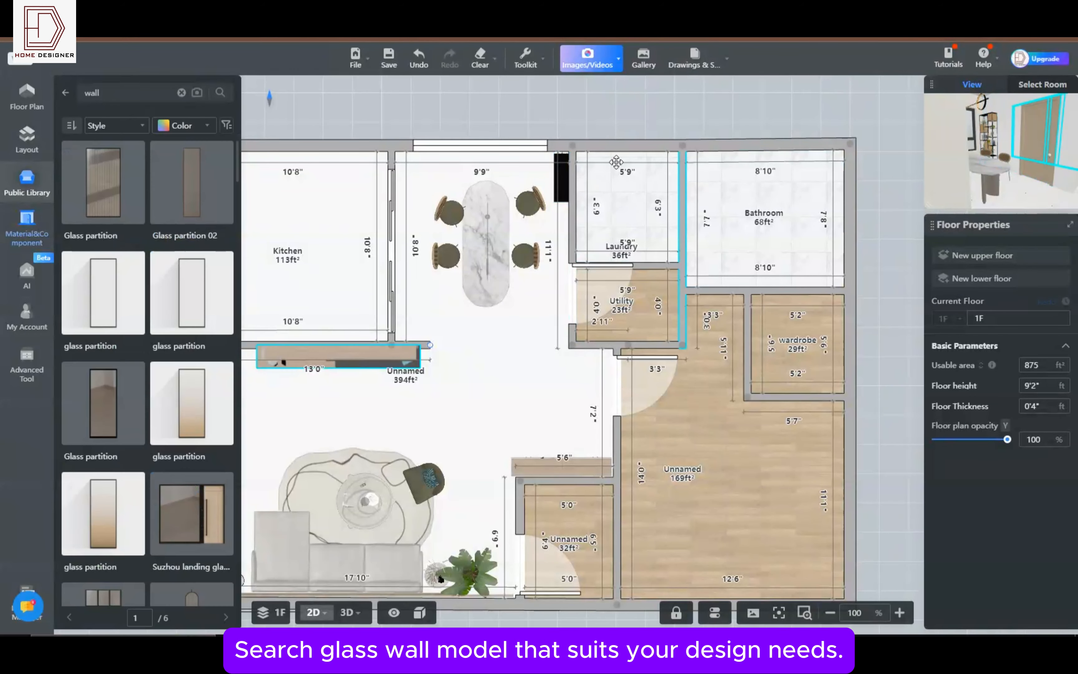
- Place the Modern corrugated glass partition across the dining-living opening, in line with the kitchen wall and ending at the utility wall
{"action": "left_click_drag", "start_coordinate": [236, 158], "coordinate": [229, 196]}
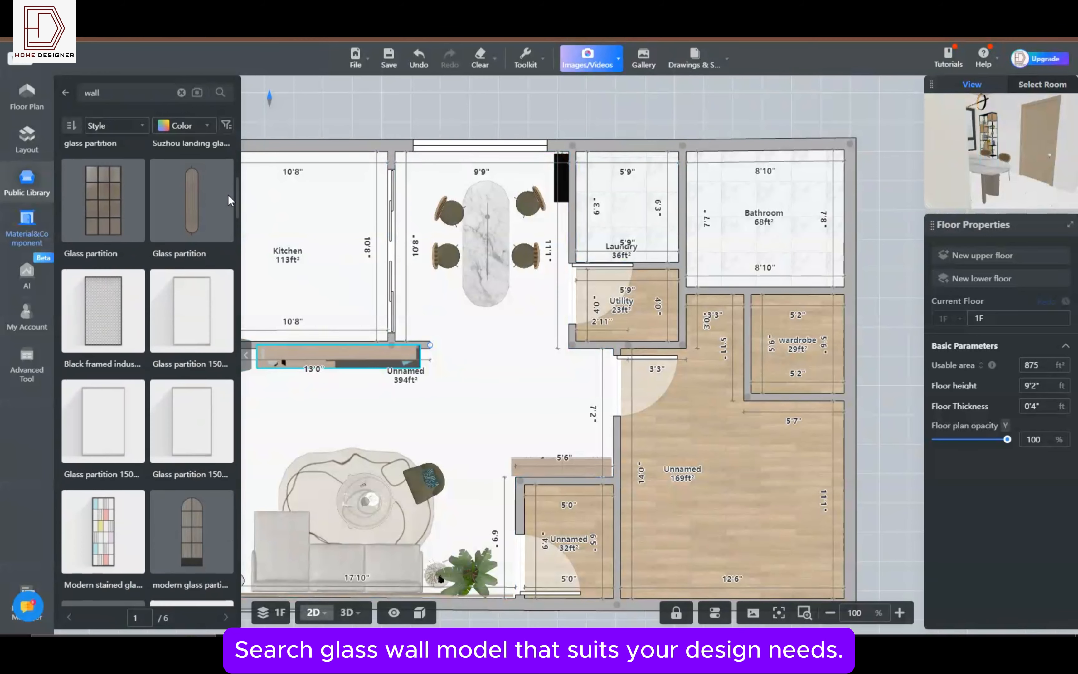
{"action": "scroll", "coordinate": [227, 214], "scroll_direction": "down", "scroll_amount": 5}
{"action": "mouse_move", "coordinate": [225, 232]}
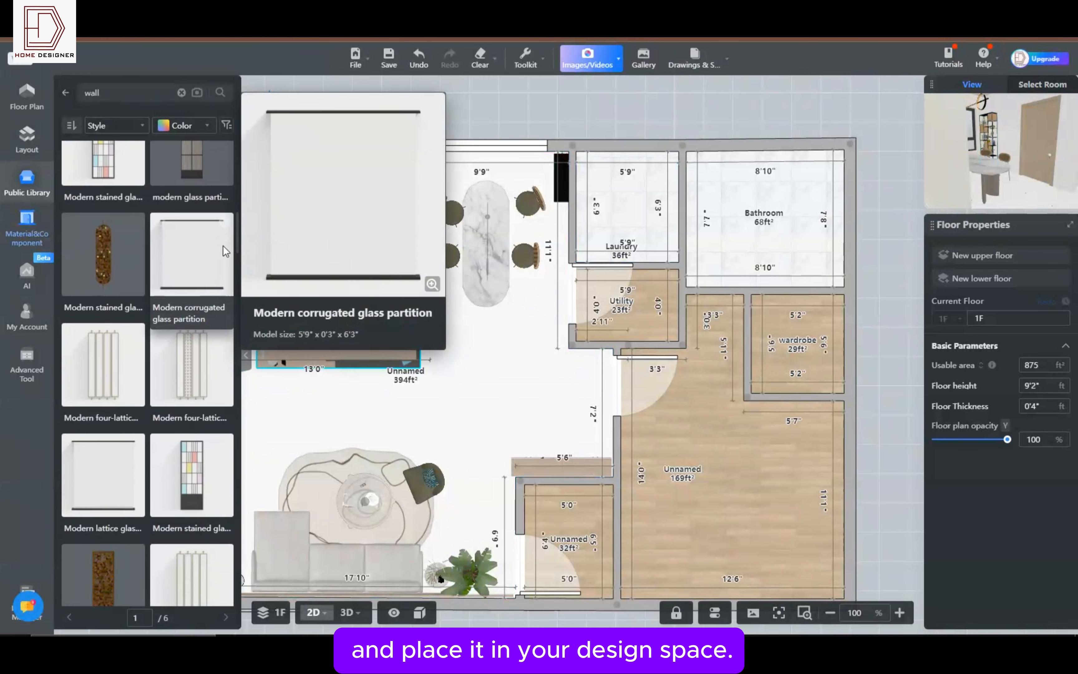
{"action": "left_click", "coordinate": [225, 233]}
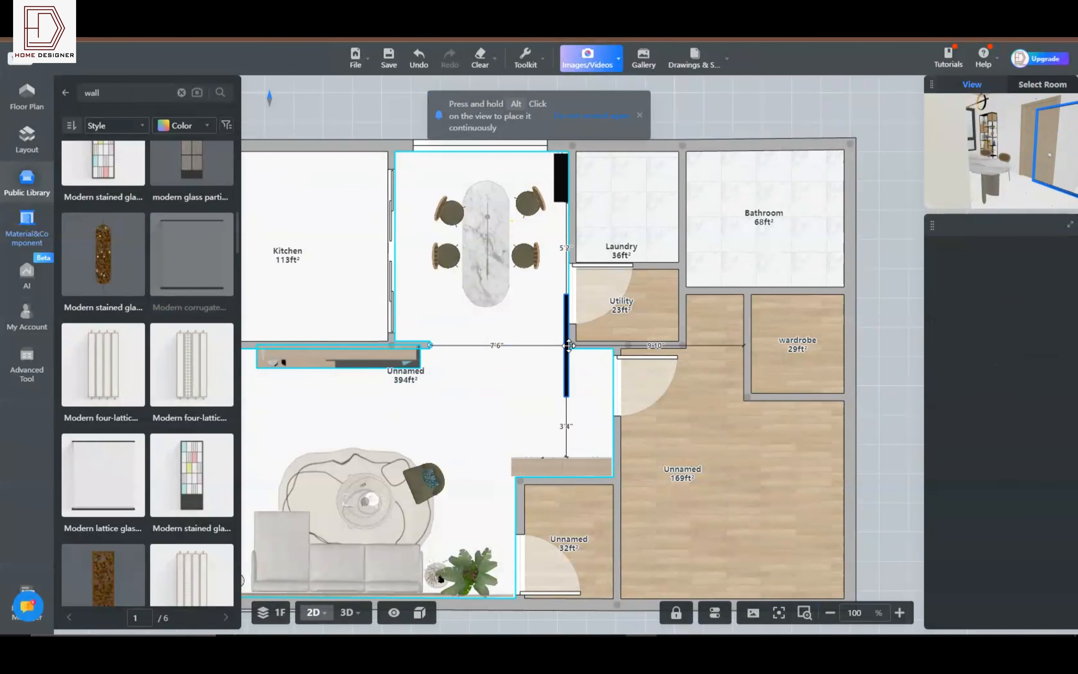
{"action": "left_click", "coordinate": [569, 345]}
{"action": "left_click_drag", "start_coordinate": [501, 335], "coordinate": [525, 348]}
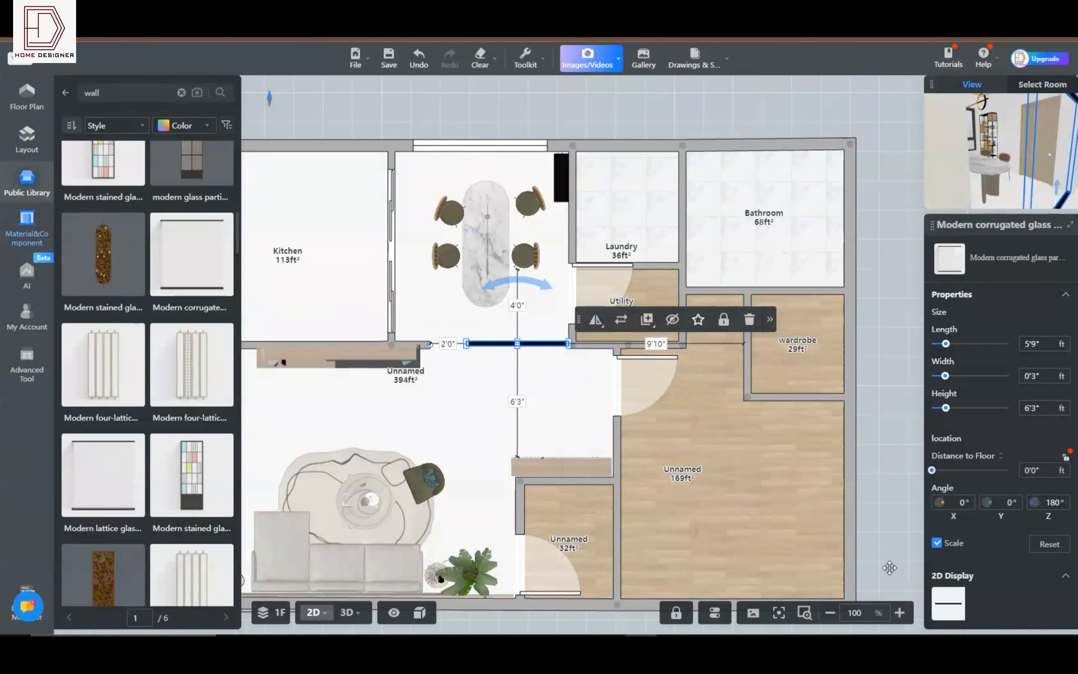
- Shorten the glass partition from its free end to about 3'2" and check it in 3D
{"action": "left_click", "coordinate": [900, 613]}
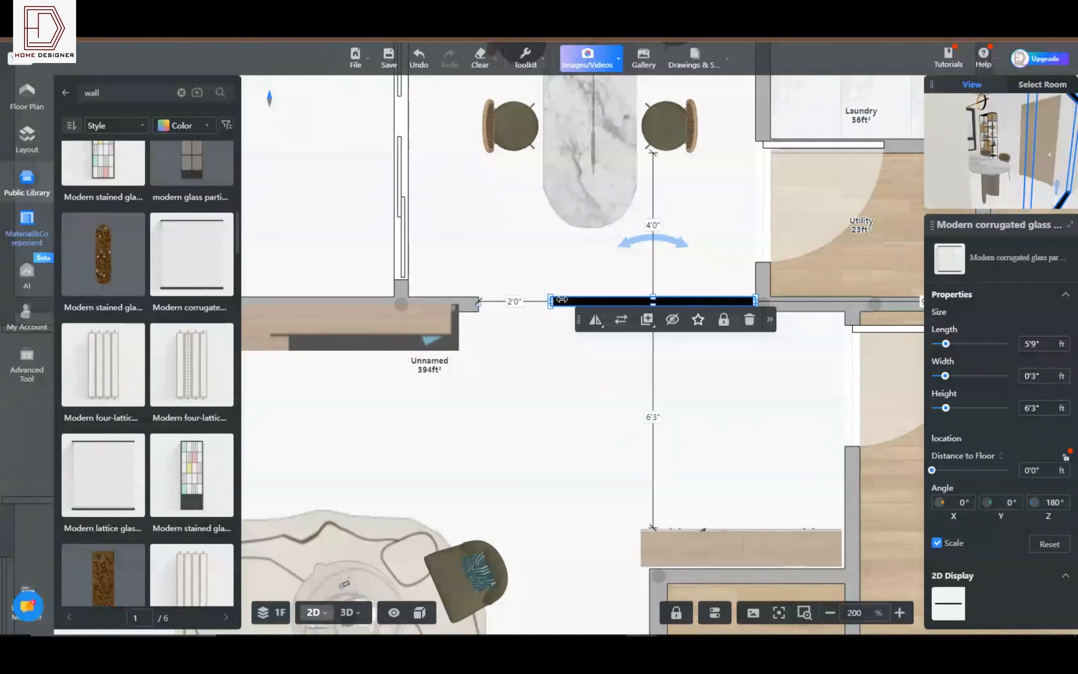
{"action": "left_click_drag", "start_coordinate": [575, 303], "coordinate": [671, 303]}
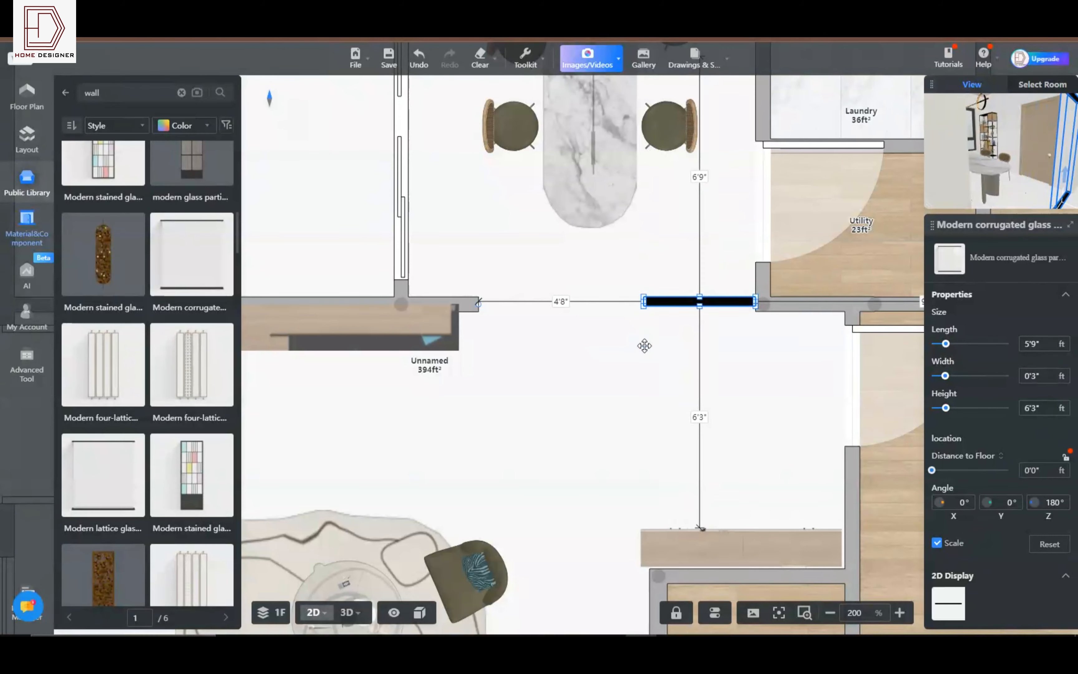
{"action": "left_click", "coordinate": [563, 427]}
{"action": "left_click", "coordinate": [348, 613]}
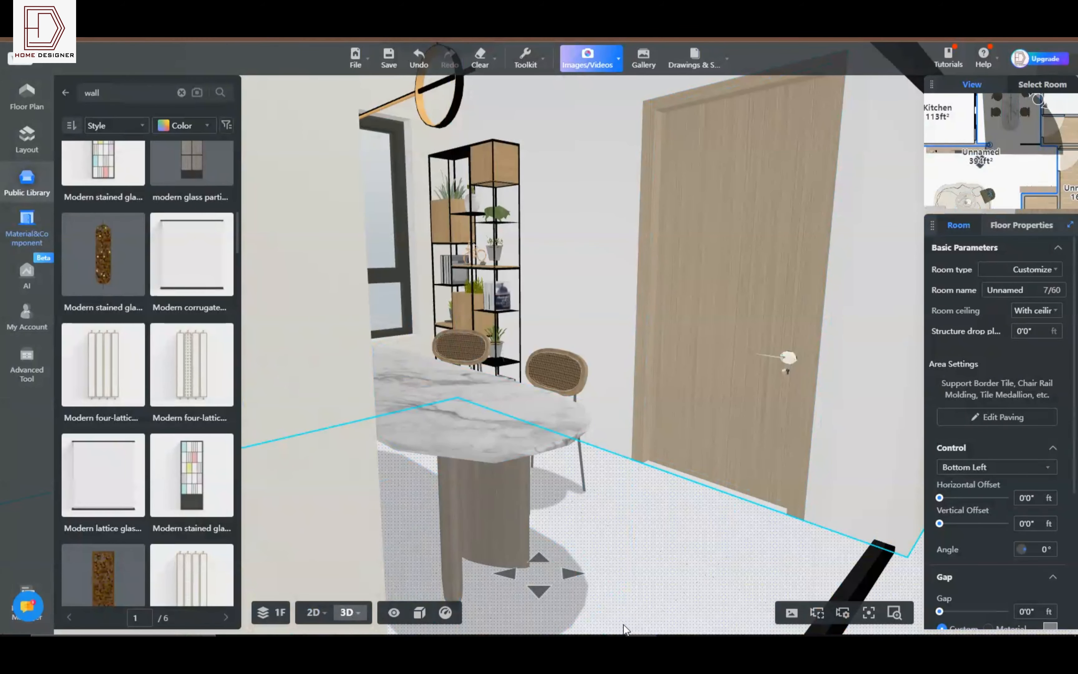
- Set the glass partition's height to 8' in the 2D floor plan
{"action": "left_click", "coordinate": [314, 612]}
{"action": "left_click", "coordinate": [699, 304]}
{"action": "left_click", "coordinate": [1034, 410]}
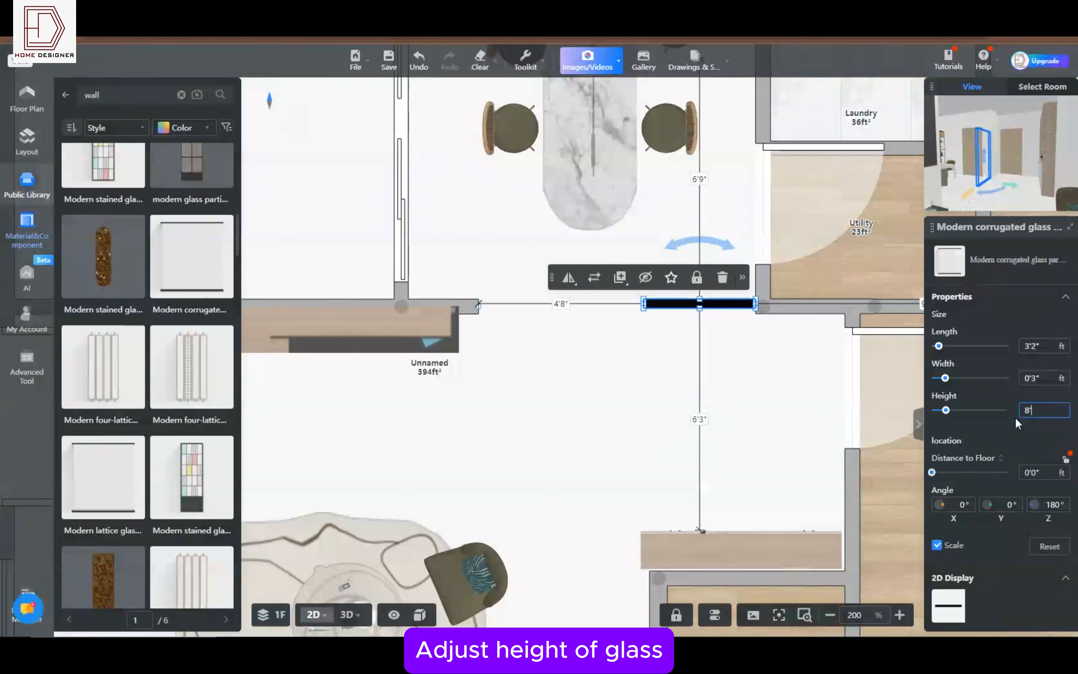
{"action": "key", "text": "Return"}
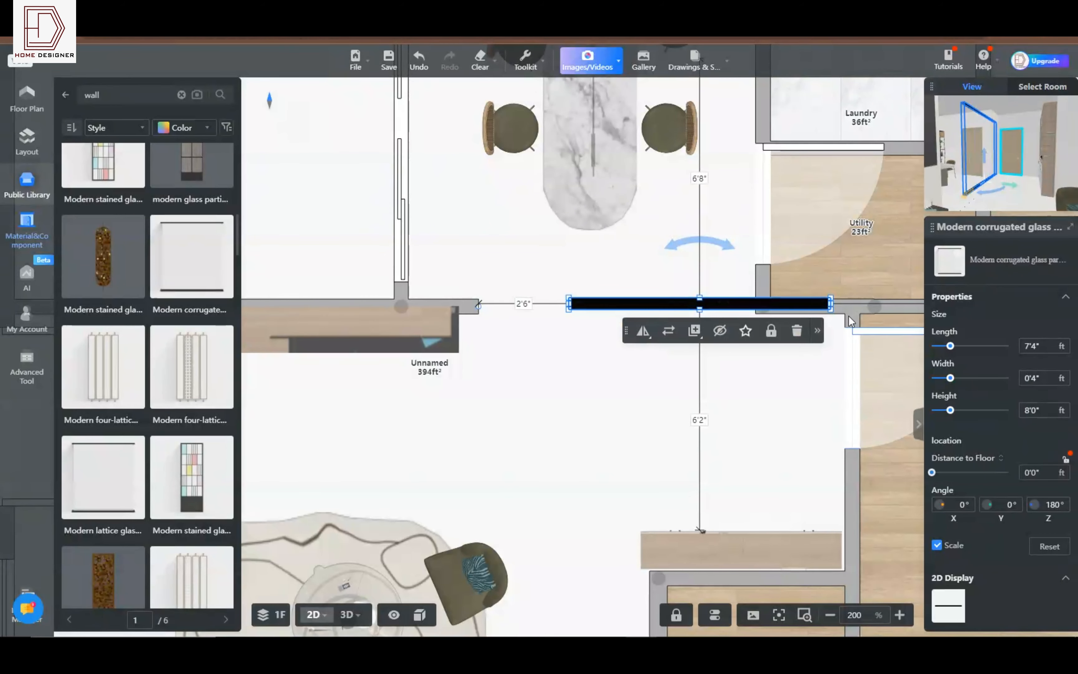
- Shorten the glass partition from both ends so it stops at the utility wall, and view it in the 3D walk view
{"action": "left_click_drag", "start_coordinate": [830, 303], "coordinate": [756, 303]}
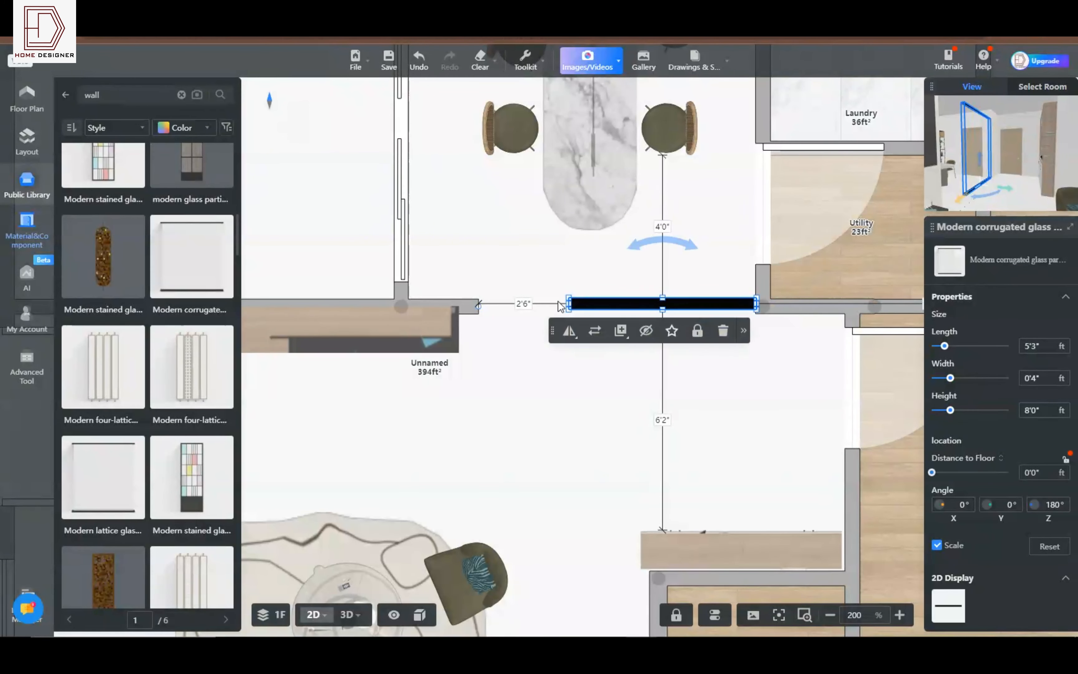
{"action": "left_click_drag", "start_coordinate": [569, 303], "coordinate": [637, 303]}
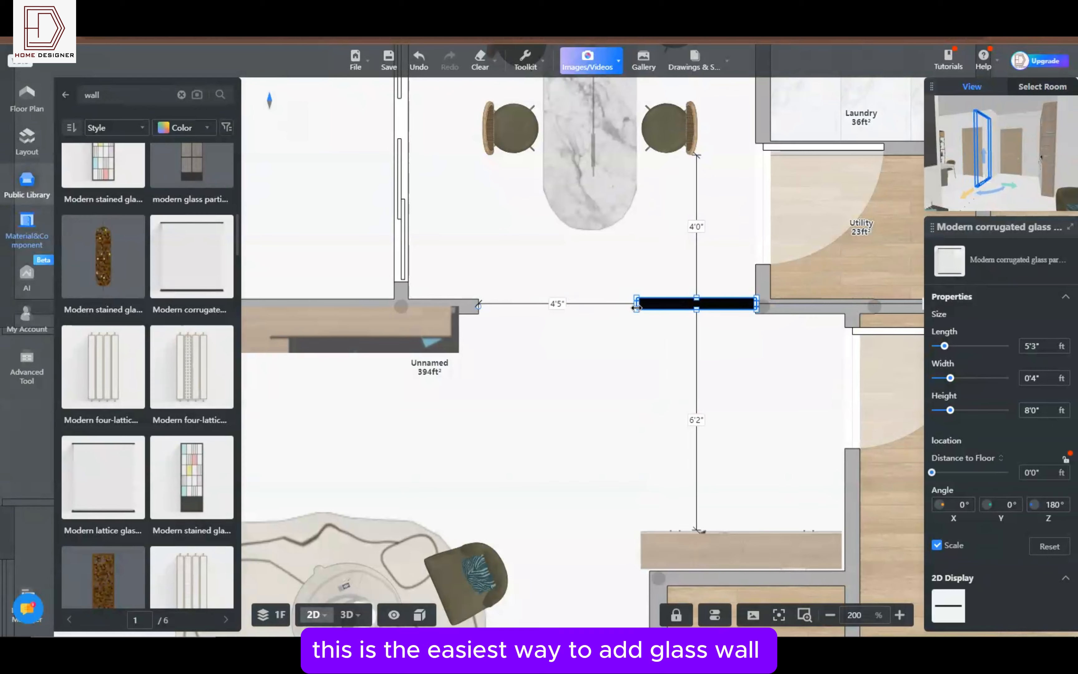
{"action": "left_click", "coordinate": [603, 388]}
{"action": "mouse_move", "coordinate": [350, 614]}
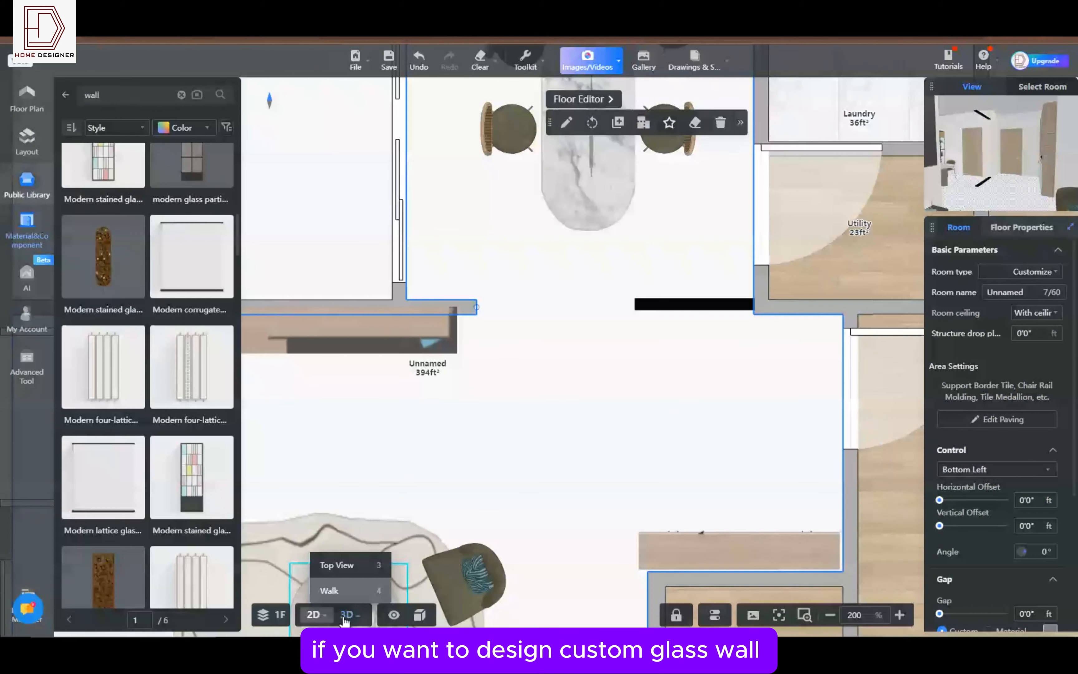
{"action": "left_click", "coordinate": [347, 592]}
{"action": "left_click_drag", "start_coordinate": [592, 476], "coordinate": [591, 581]}
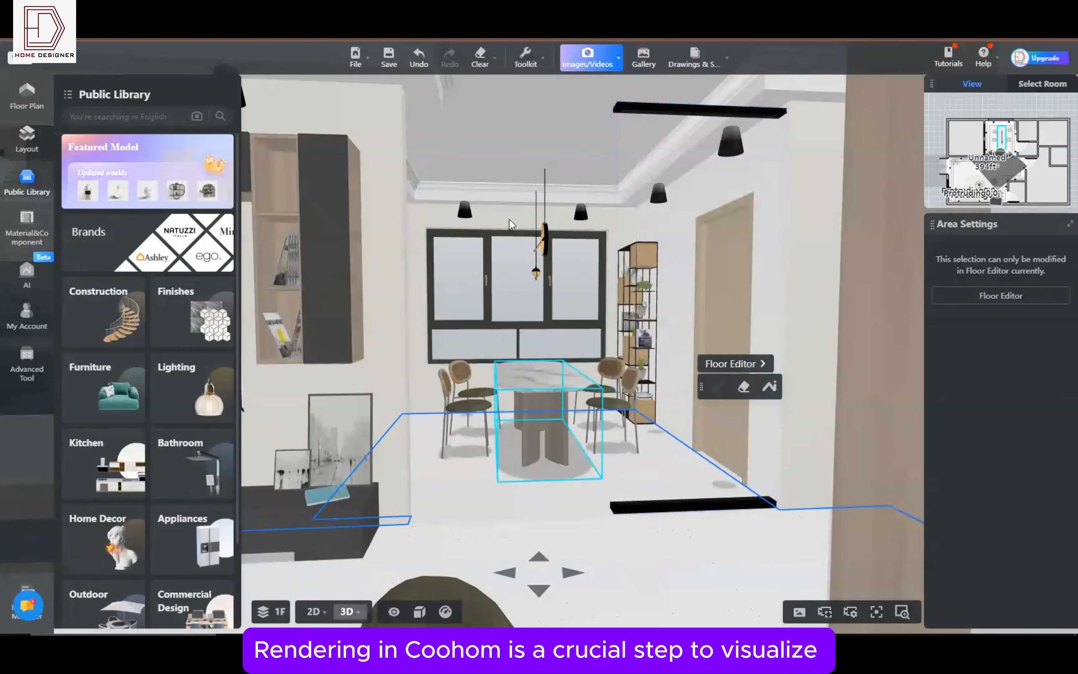
- Turn on automatic brightness for the Realistic render lights, and switch the ambient lights to Balance with the Natural Daylight template
{"action": "mouse_move", "coordinate": [589, 63]}
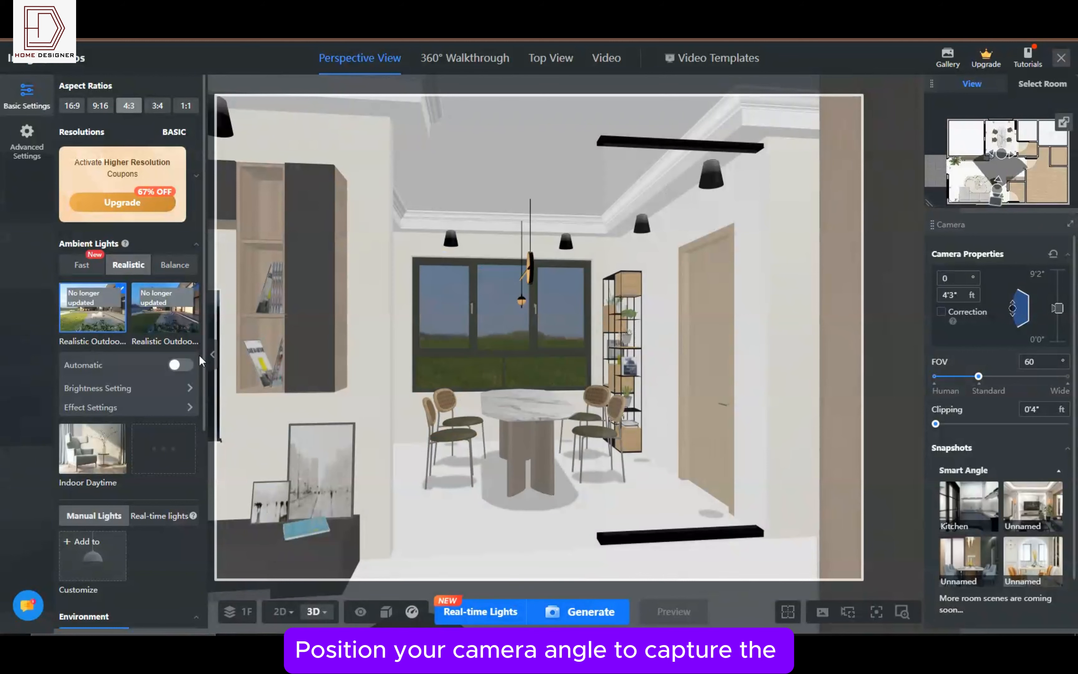
{"action": "left_click", "coordinate": [182, 364]}
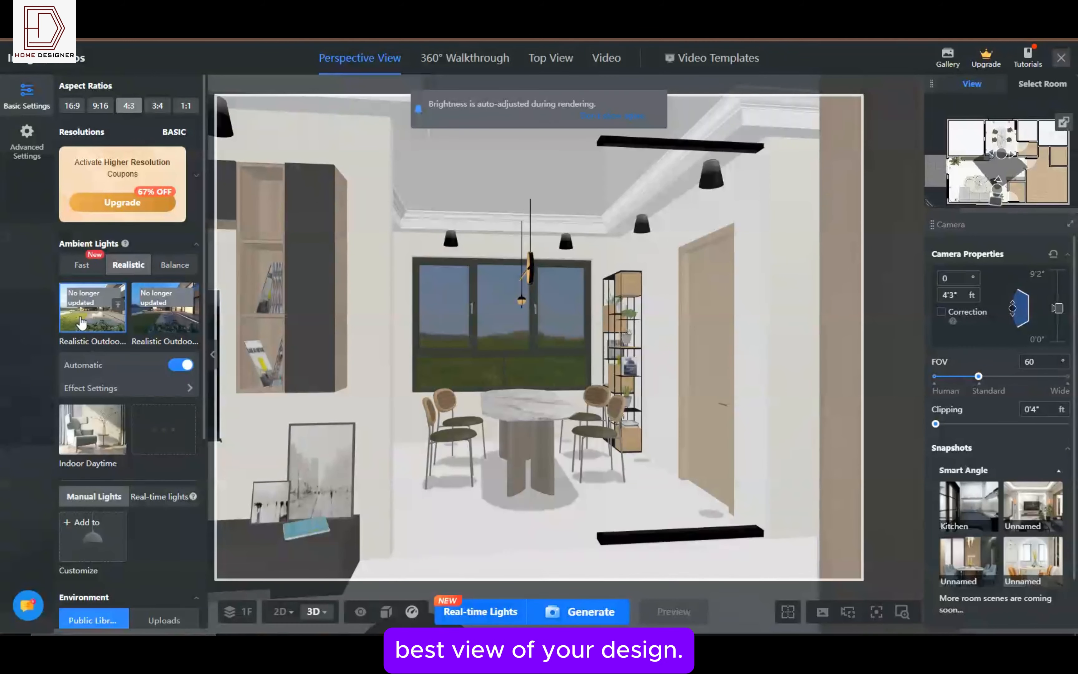
{"action": "left_click", "coordinate": [175, 264]}
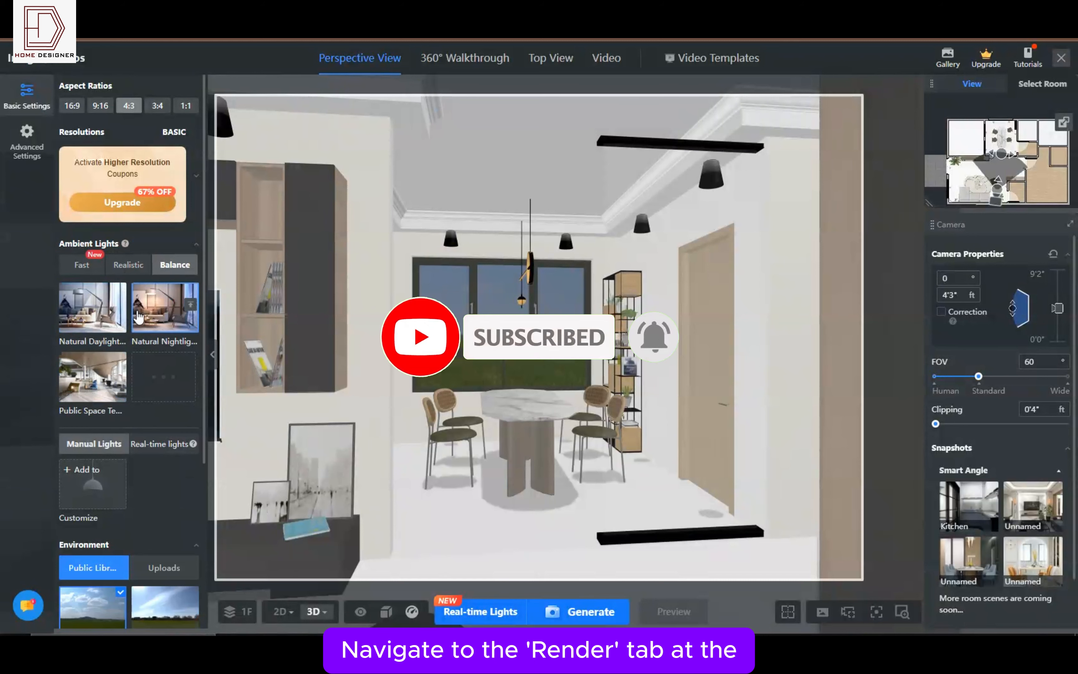
- Set the render environment outside the windows to the Lawns3 outdoor scene
{"action": "left_click_drag", "start_coordinate": [202, 339], "coordinate": [186, 540]}
{"action": "left_click", "coordinate": [164, 584]}
{"action": "left_click_drag", "start_coordinate": [694, 272], "coordinate": [700, 380]}
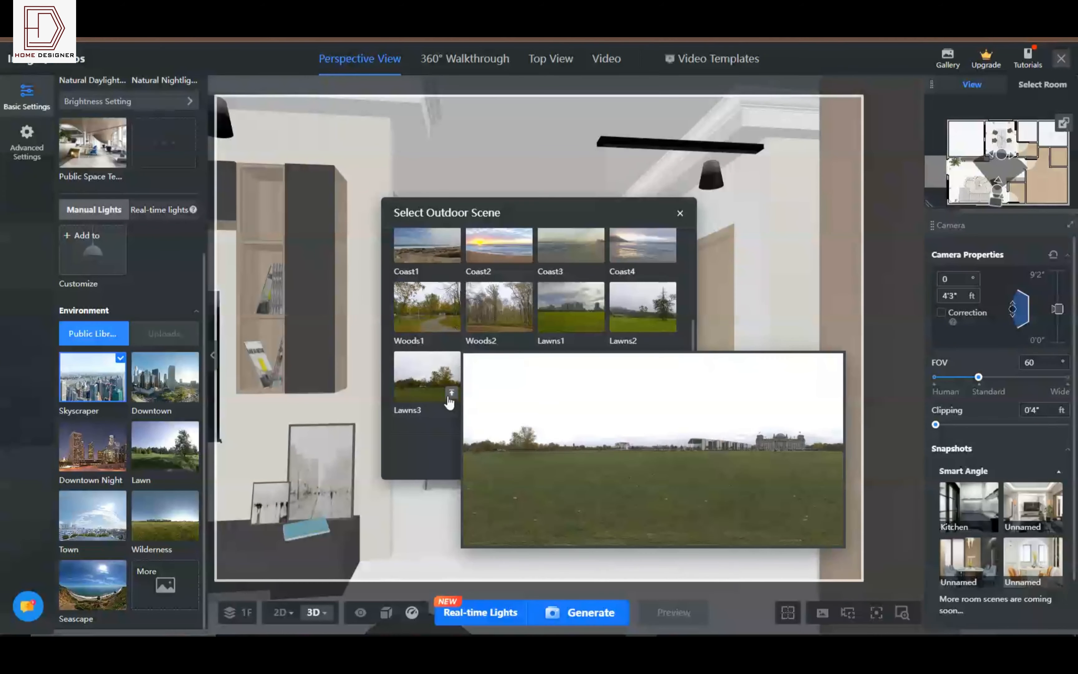
{"action": "left_click", "coordinate": [447, 380]}
{"action": "mouse_move", "coordinate": [453, 396]}
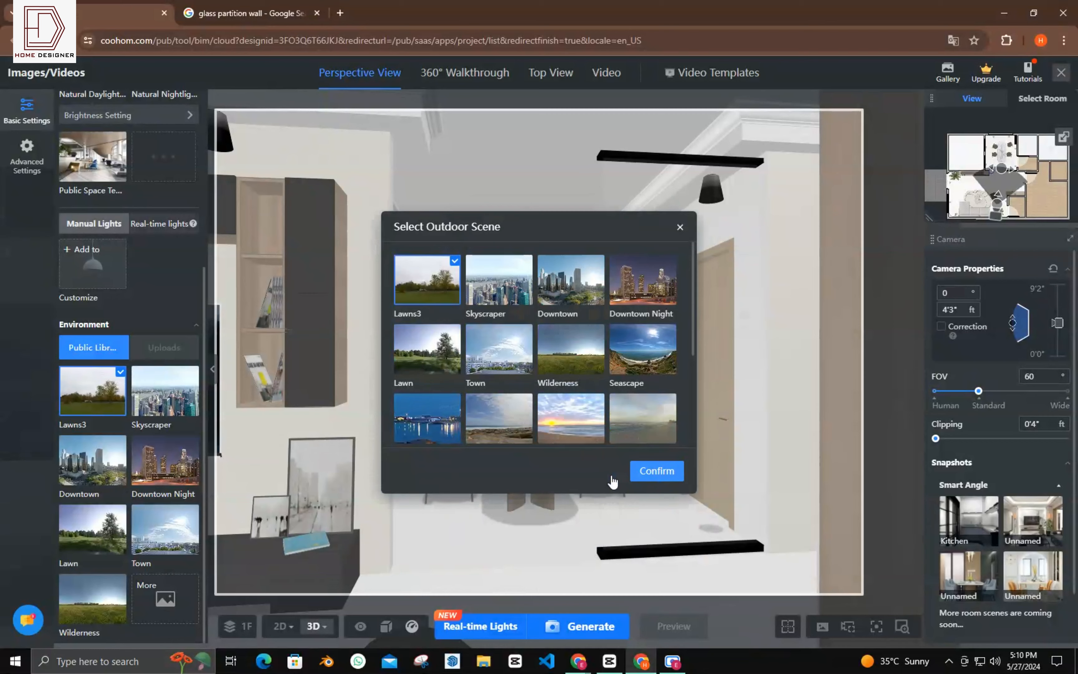
{"action": "left_click", "coordinate": [654, 470]}
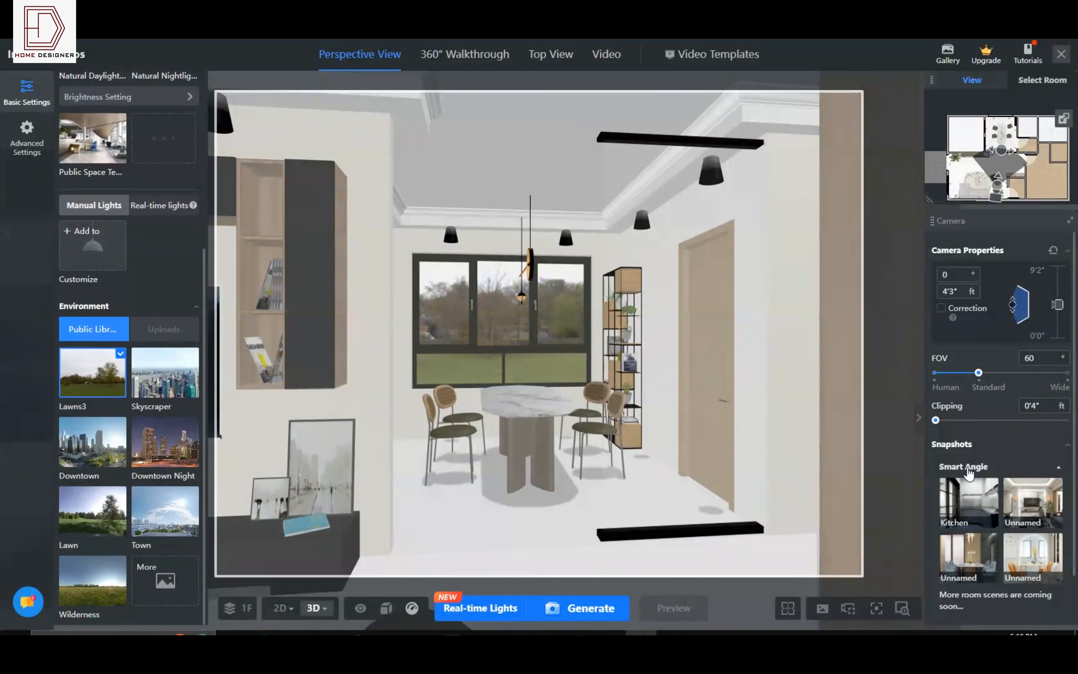
- Save the current camera angle as a snapshot, preview the dining table smart angle and return to the saved one
{"action": "scroll", "coordinate": [1074, 408], "scroll_direction": "down", "scroll_amount": 1}
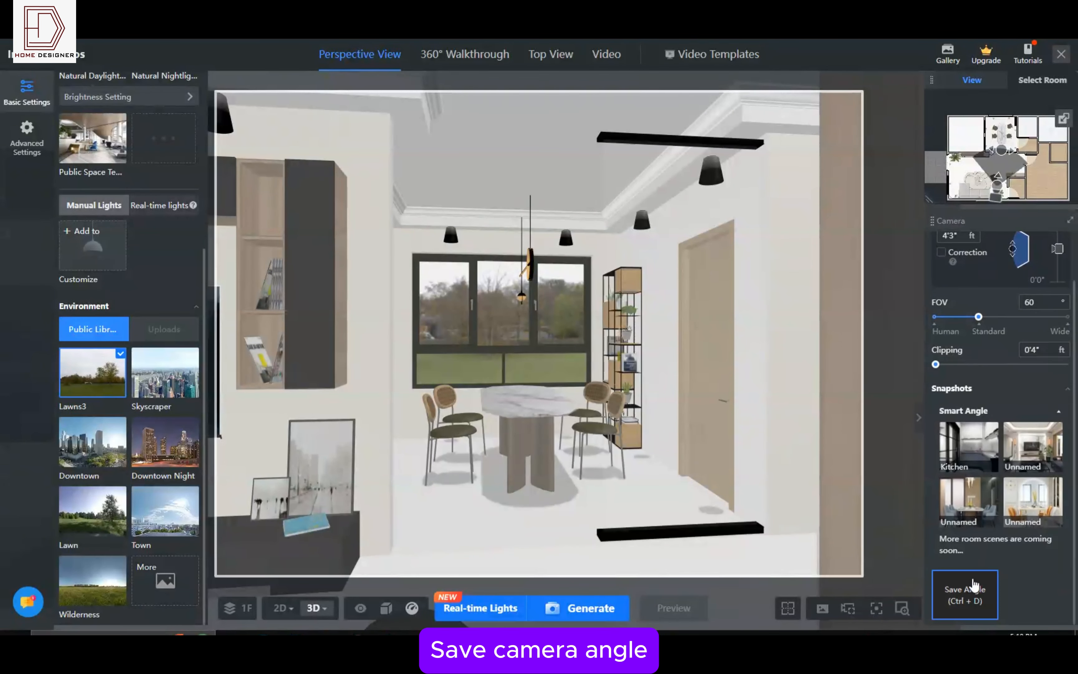
{"action": "key", "text": "ctrl+d"}
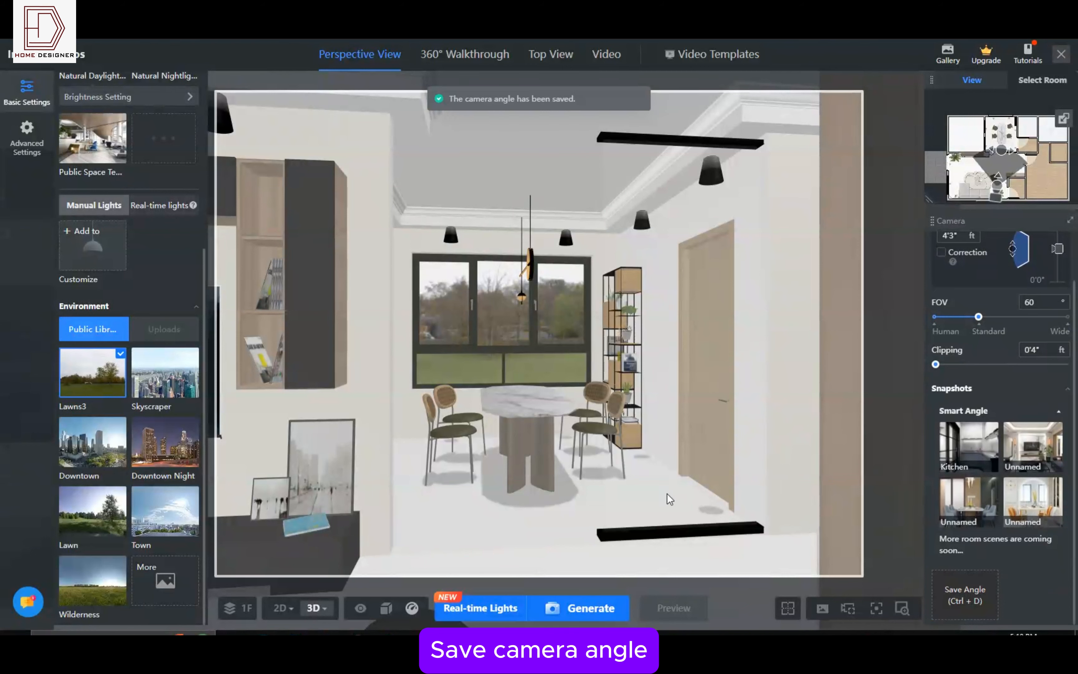
{"action": "left_click", "coordinate": [971, 503]}
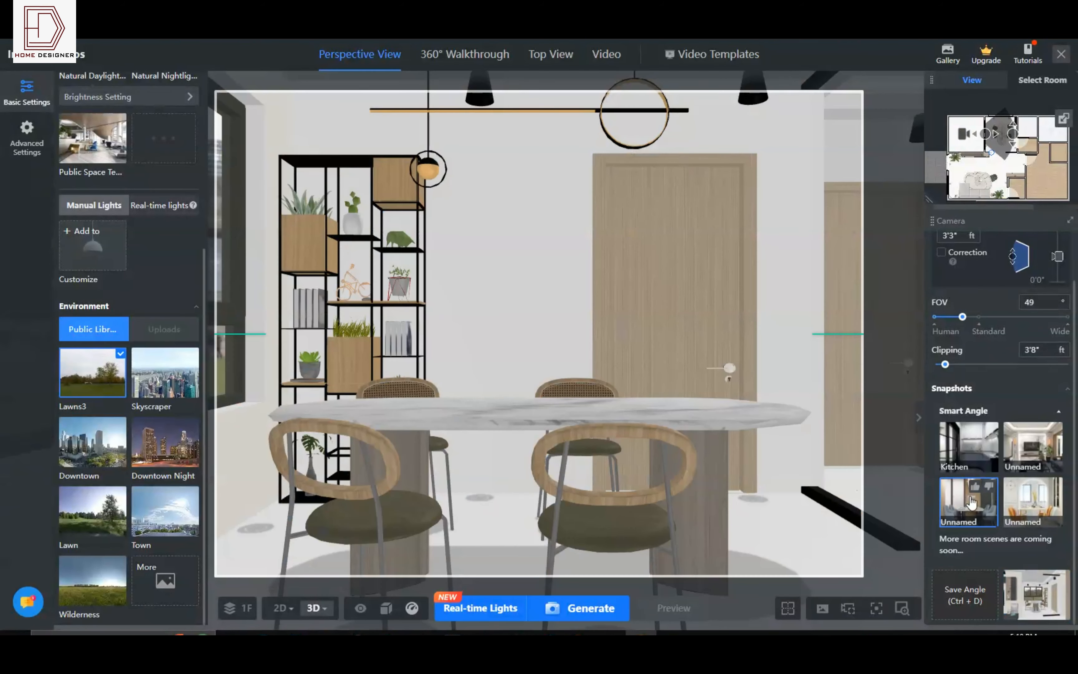
{"action": "left_click", "coordinate": [1025, 597]}
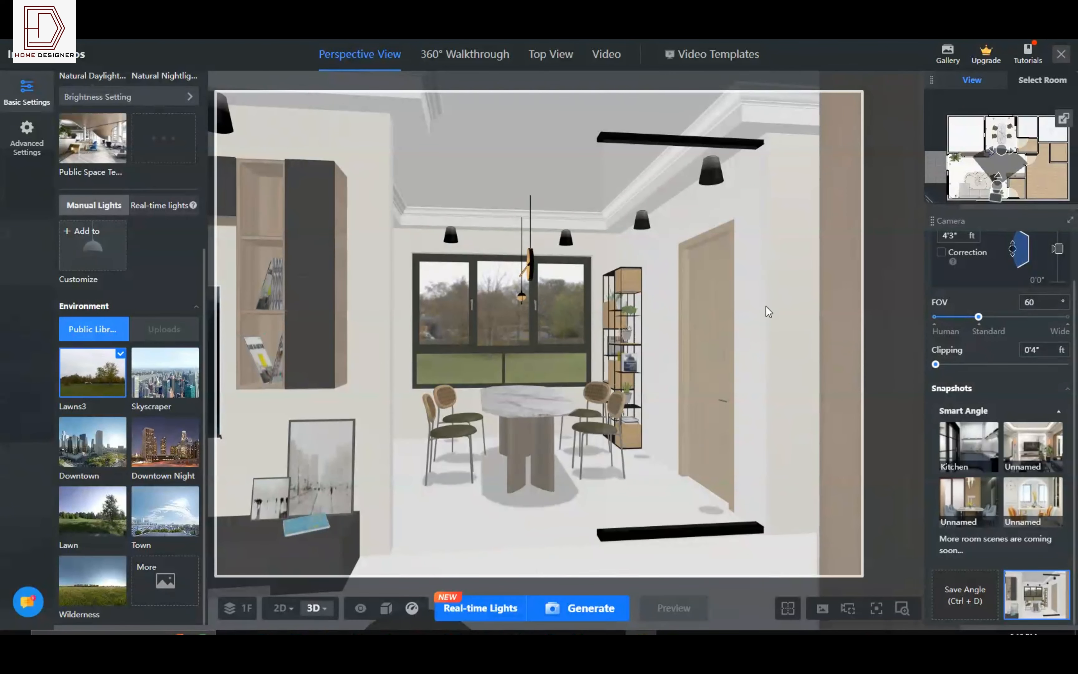
- Generate an image from the saved angle, and set the render format to 16:9 at 2K HD resolution (1920*1080)
{"action": "left_click", "coordinate": [577, 608]}
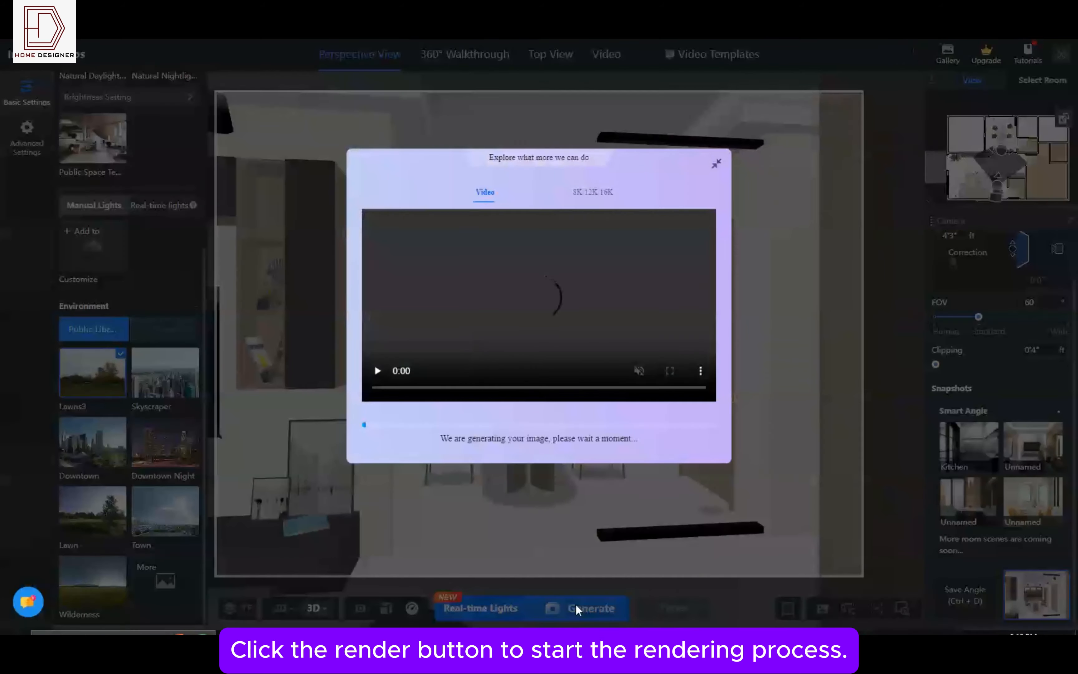
{"action": "left_click", "coordinate": [718, 162]}
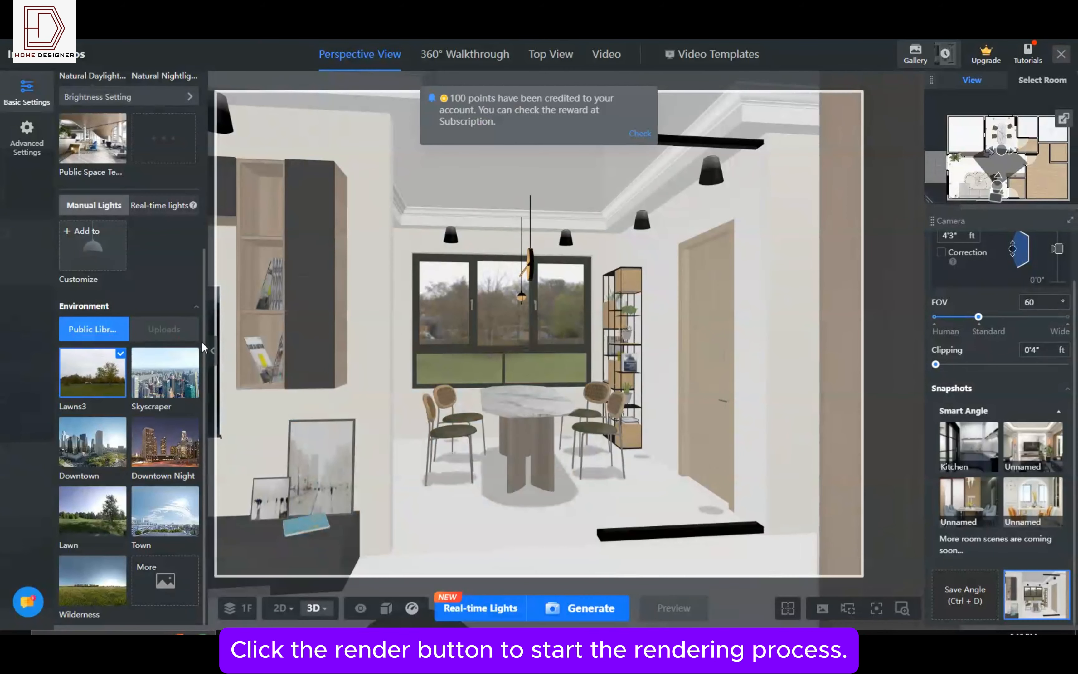
{"action": "scroll", "coordinate": [204, 348], "scroll_direction": "up", "scroll_amount": 5}
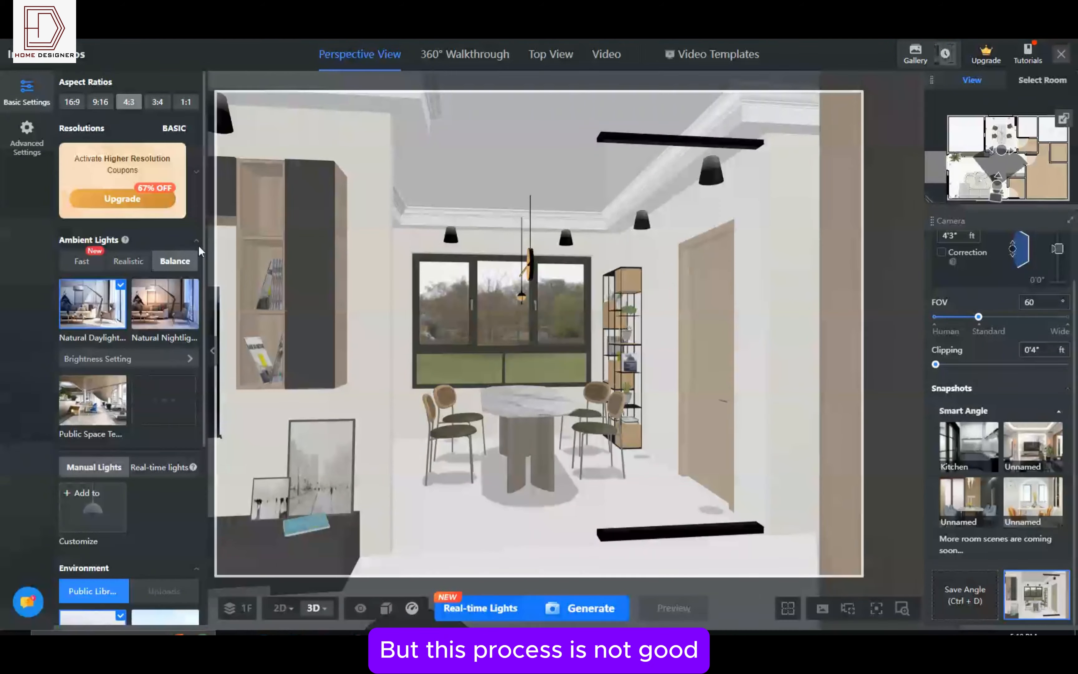
{"action": "left_click", "coordinate": [196, 175]}
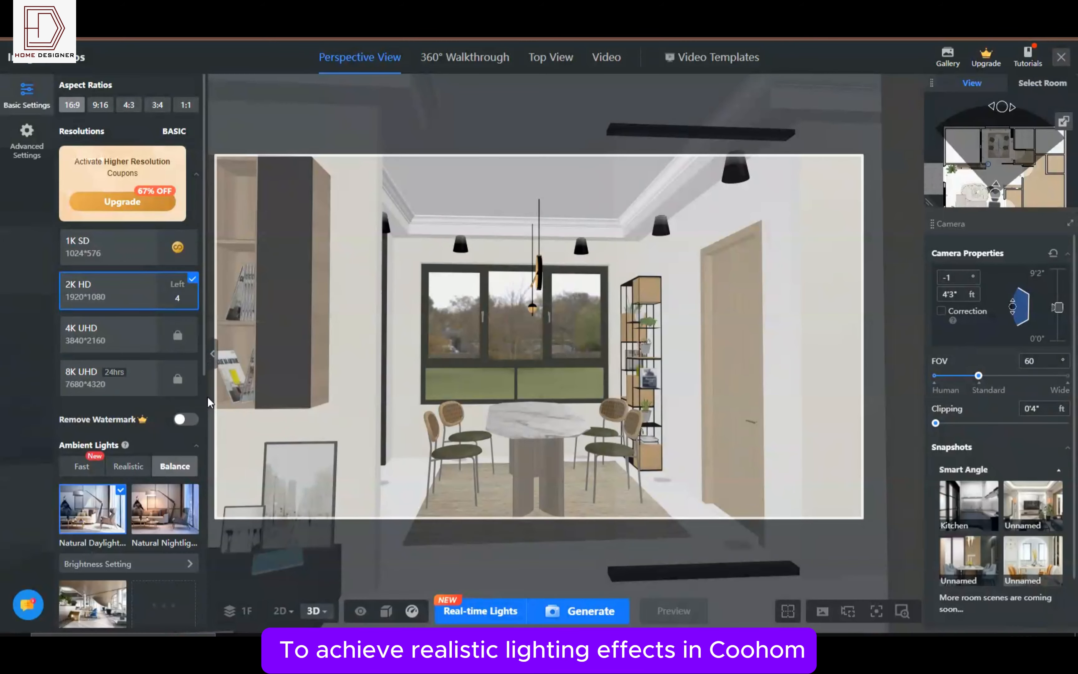
- Create a custom manual lighting scheme named Warm Daylight(1) from the Warm Daylight template of the Balance set
{"action": "scroll", "coordinate": [130, 423], "scroll_direction": "down", "scroll_amount": 6}
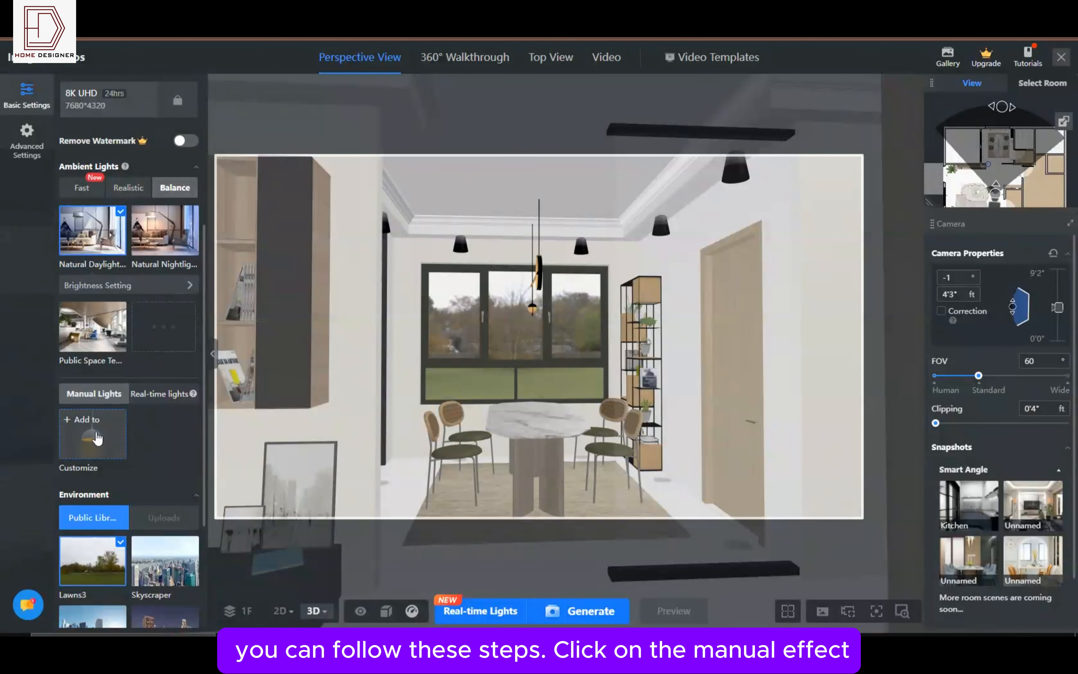
{"action": "left_click", "coordinate": [93, 434]}
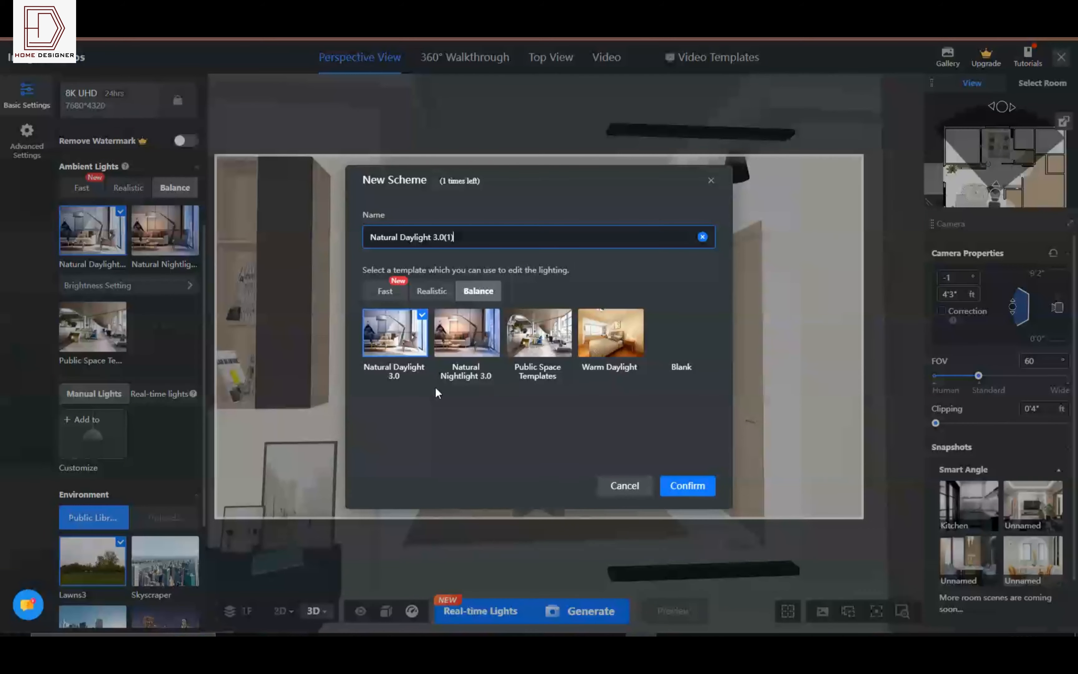
{"action": "left_click", "coordinate": [623, 344]}
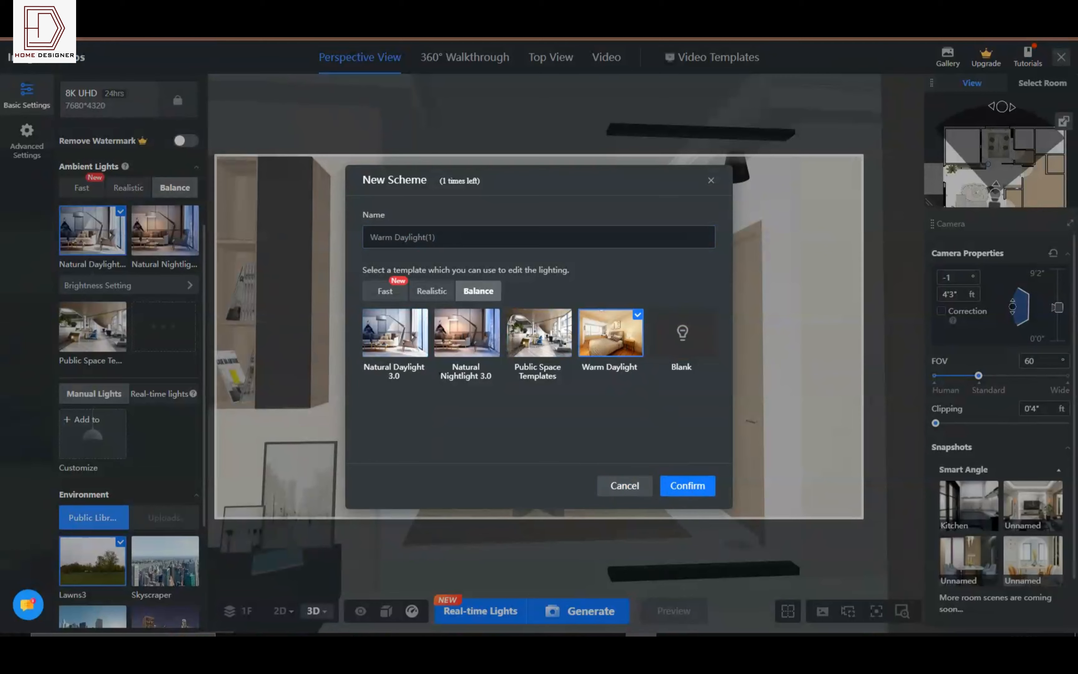
{"action": "left_click", "coordinate": [688, 486]}
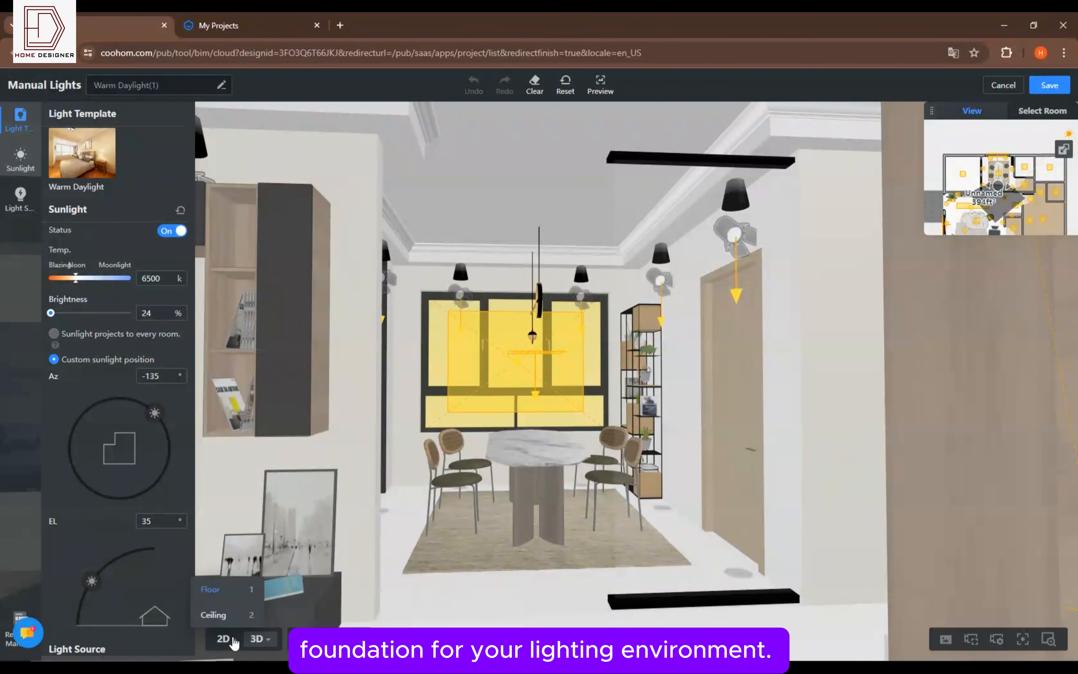
- In the 2D floor plan, set the sunlight's azimuth to -72° and elevation to 42°, with a color temperature of 3500 K
{"action": "left_click", "coordinate": [223, 639]}
{"action": "scroll", "coordinate": [615, 457], "scroll_direction": "up", "scroll_amount": 3}
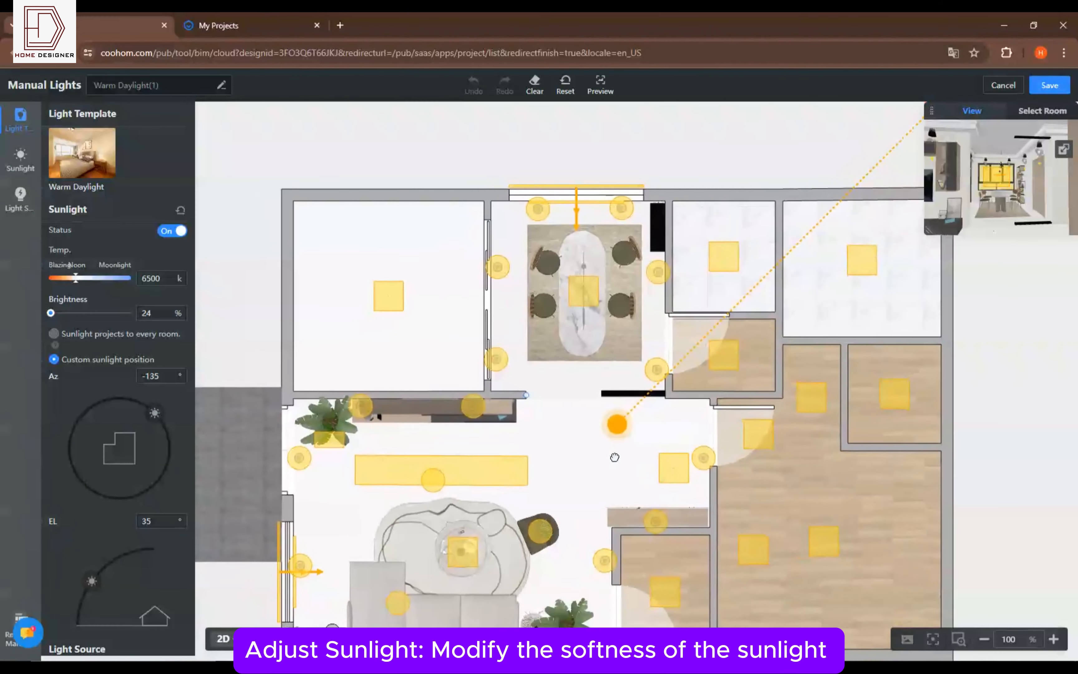
{"action": "left_click_drag", "start_coordinate": [615, 458], "coordinate": [569, 480]}
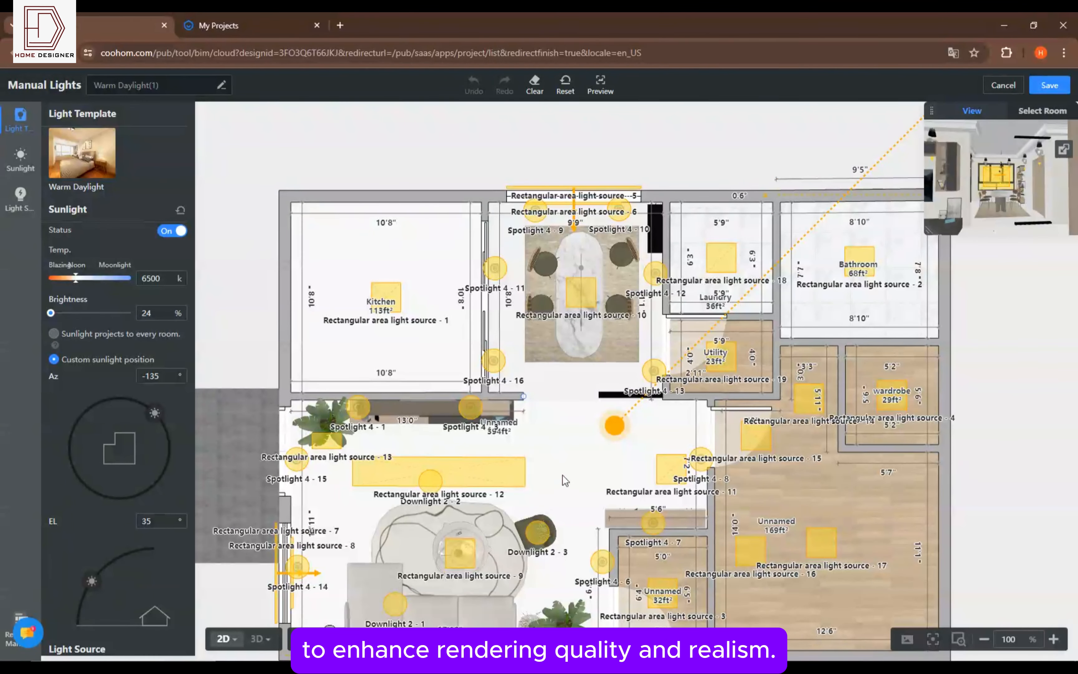
{"action": "left_click_drag", "start_coordinate": [531, 503], "coordinate": [486, 486]}
{"action": "left_click_drag", "start_coordinate": [724, 251], "coordinate": [592, 419]}
{"action": "left_click_drag", "start_coordinate": [766, 213], "coordinate": [449, 192]}
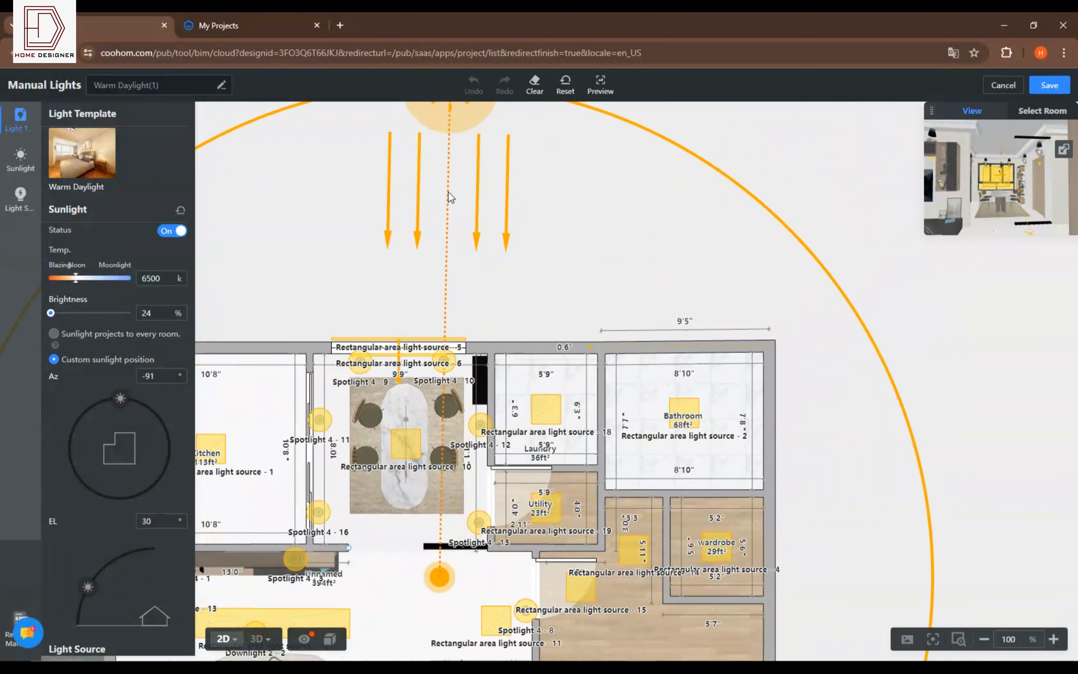
{"action": "left_click_drag", "start_coordinate": [713, 289], "coordinate": [837, 412]}
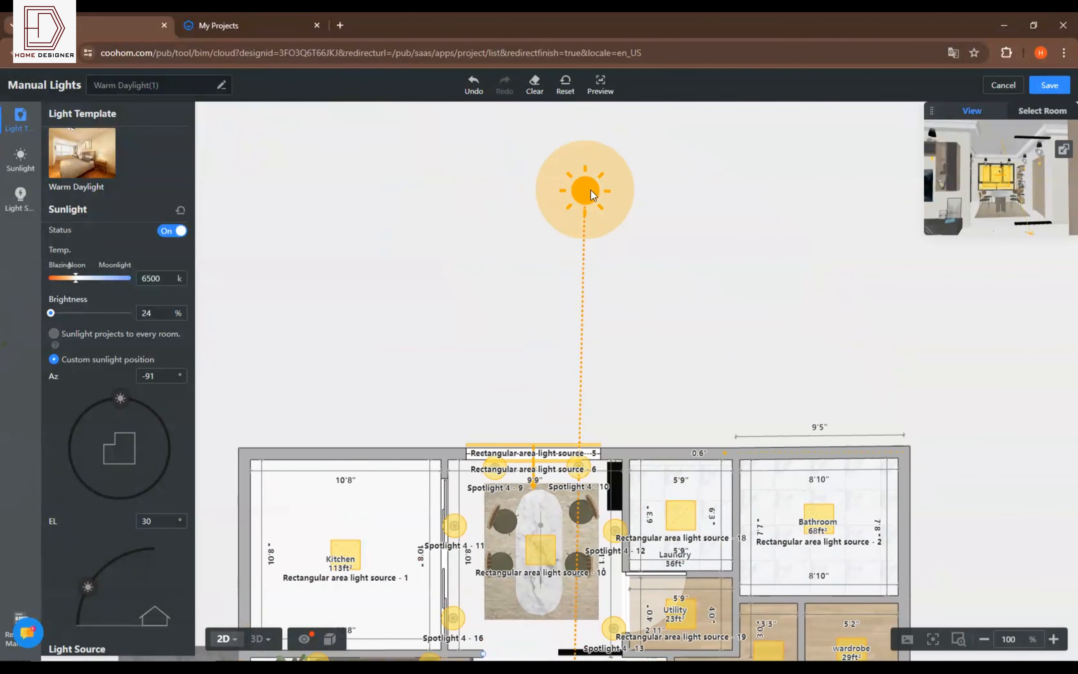
{"action": "left_click_drag", "start_coordinate": [591, 194], "coordinate": [483, 169]}
{"action": "left_click_drag", "start_coordinate": [109, 400], "coordinate": [98, 404]}
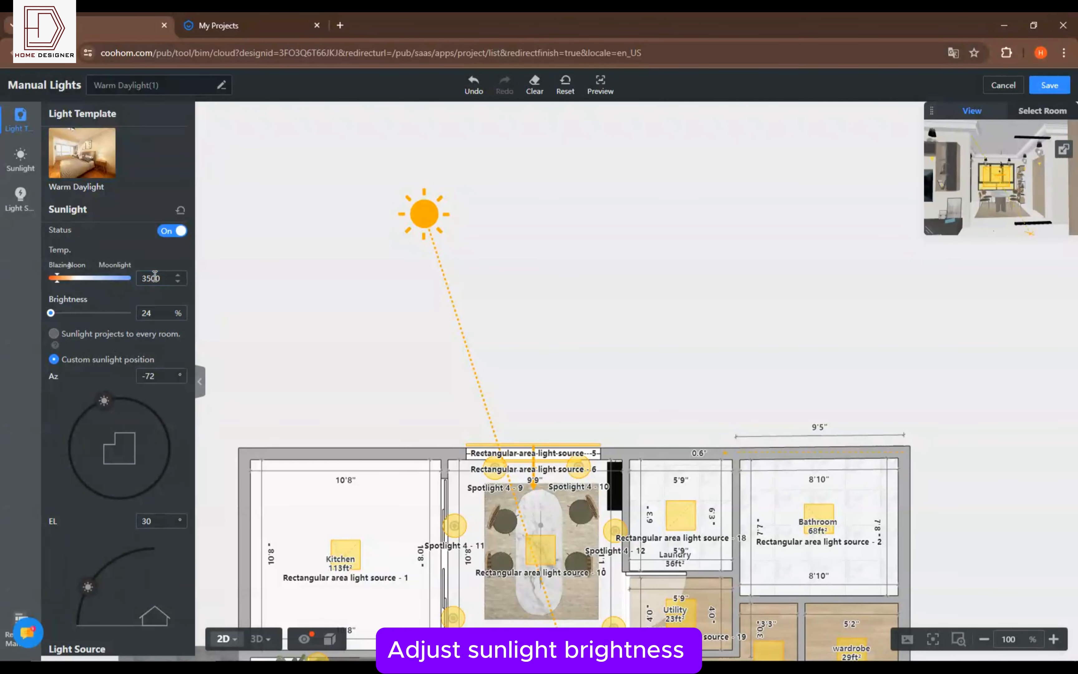
{"action": "left_click_drag", "start_coordinate": [88, 599], "coordinate": [109, 579]}
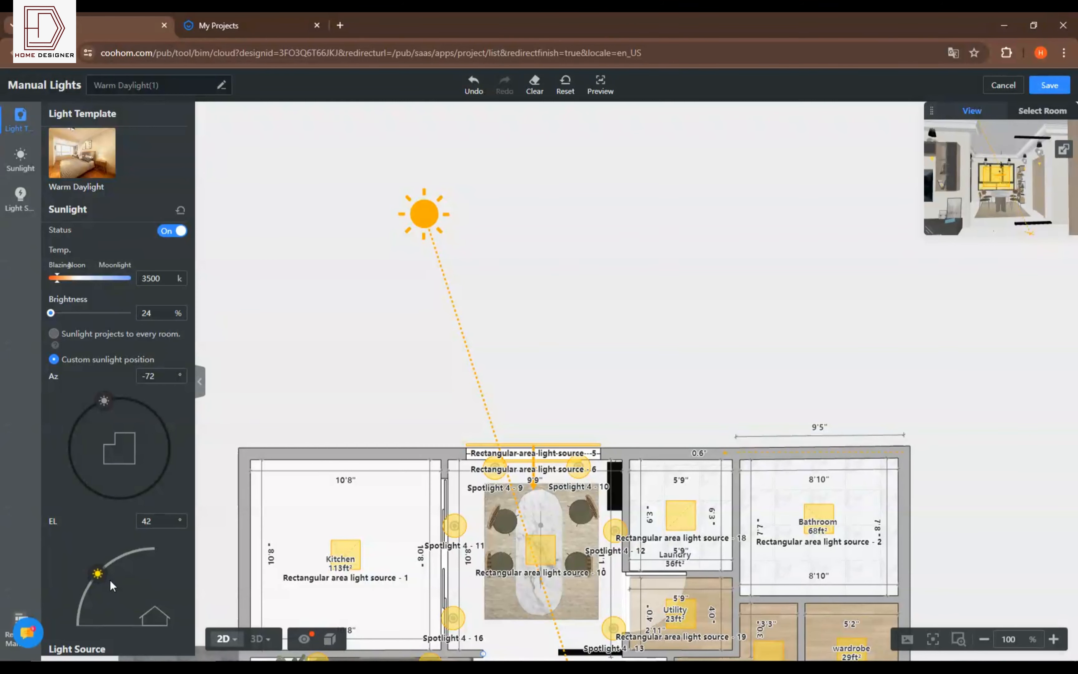
- Delete the rectangular area light in the entrance corridor and the long one in front of the living room's TV cabinet
{"action": "left_click", "coordinate": [17, 192]}
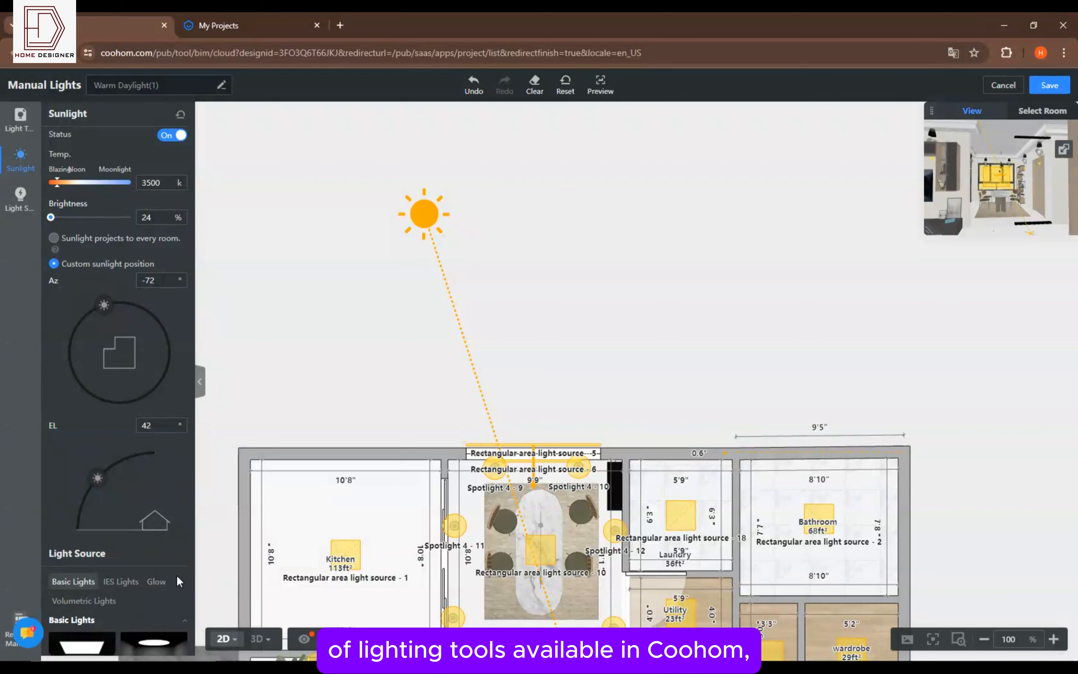
{"action": "left_click", "coordinate": [19, 198]}
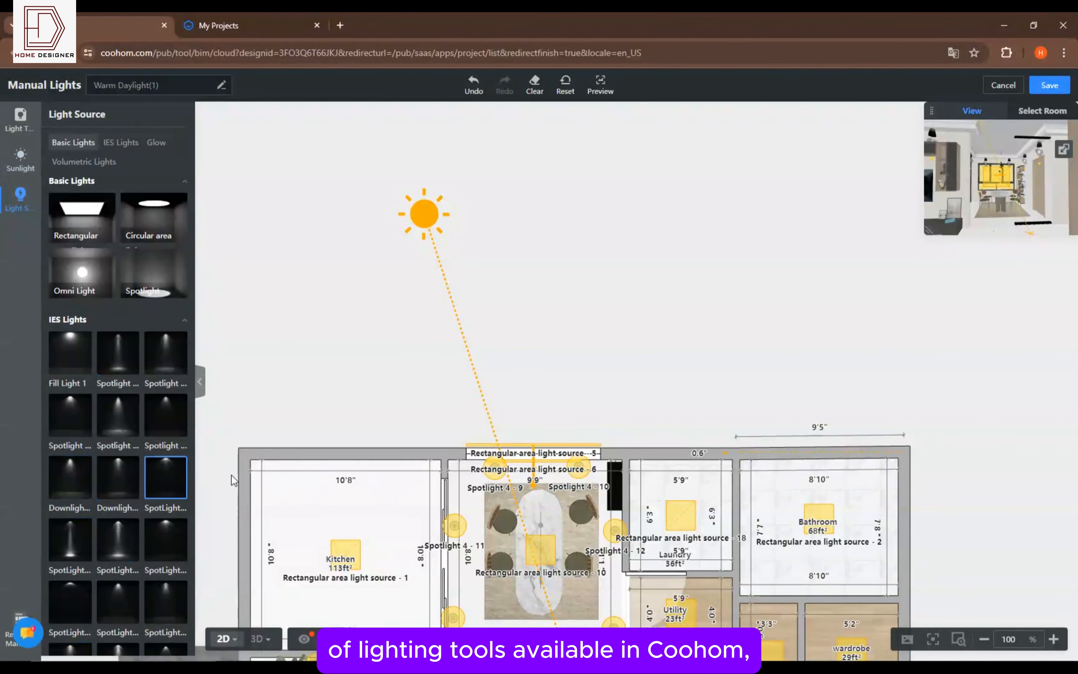
{"action": "left_click_drag", "start_coordinate": [715, 342], "coordinate": [676, 146]}
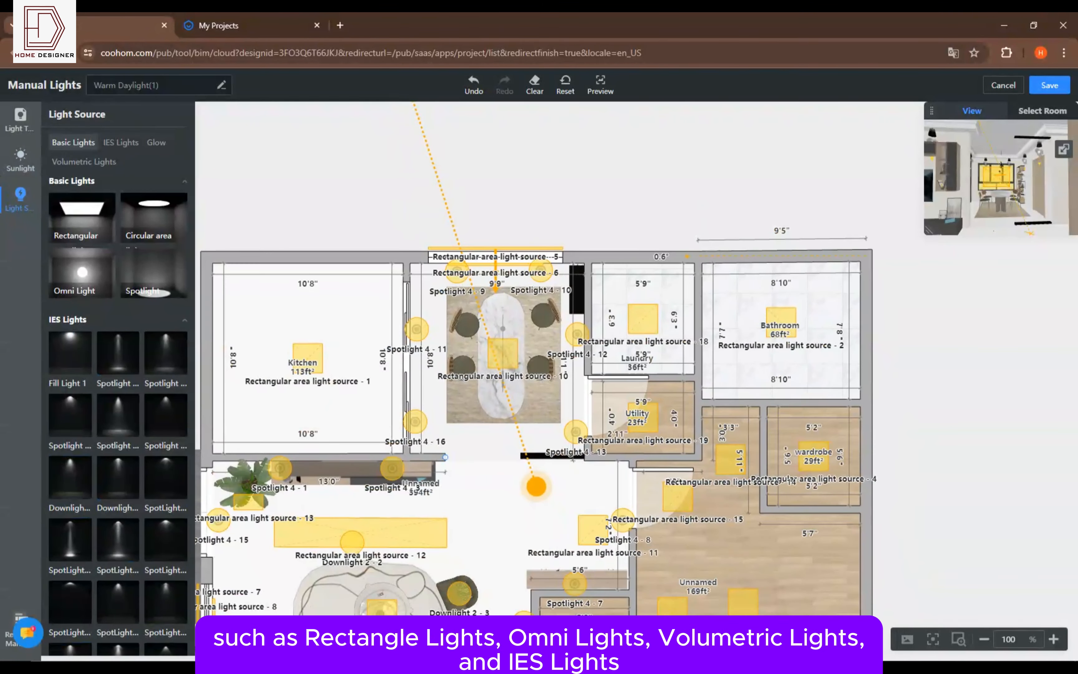
{"action": "left_click_drag", "start_coordinate": [770, 531], "coordinate": [866, 425]}
{"action": "left_click", "coordinate": [693, 427]}
{"action": "key", "text": "Delete"}
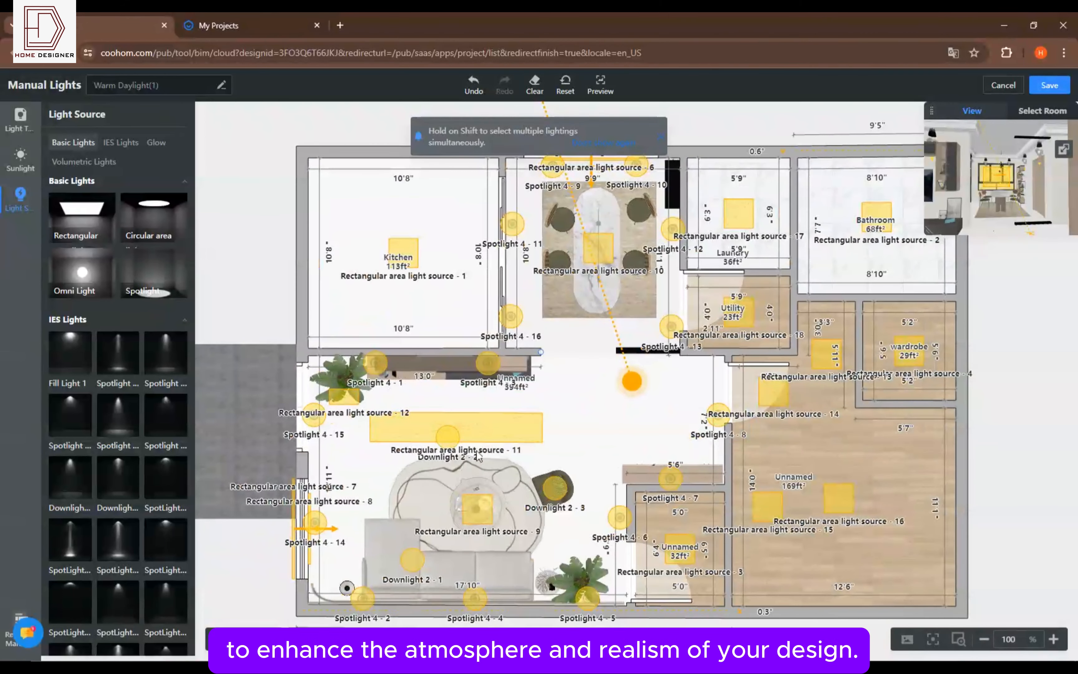
{"action": "left_click", "coordinate": [493, 439]}
{"action": "key", "text": "Delete"}
- Move the small rectangular area light from beside the living room plant onto the TV cabinet
{"action": "left_click", "coordinate": [333, 395]}
{"action": "key", "text": "Delete"}
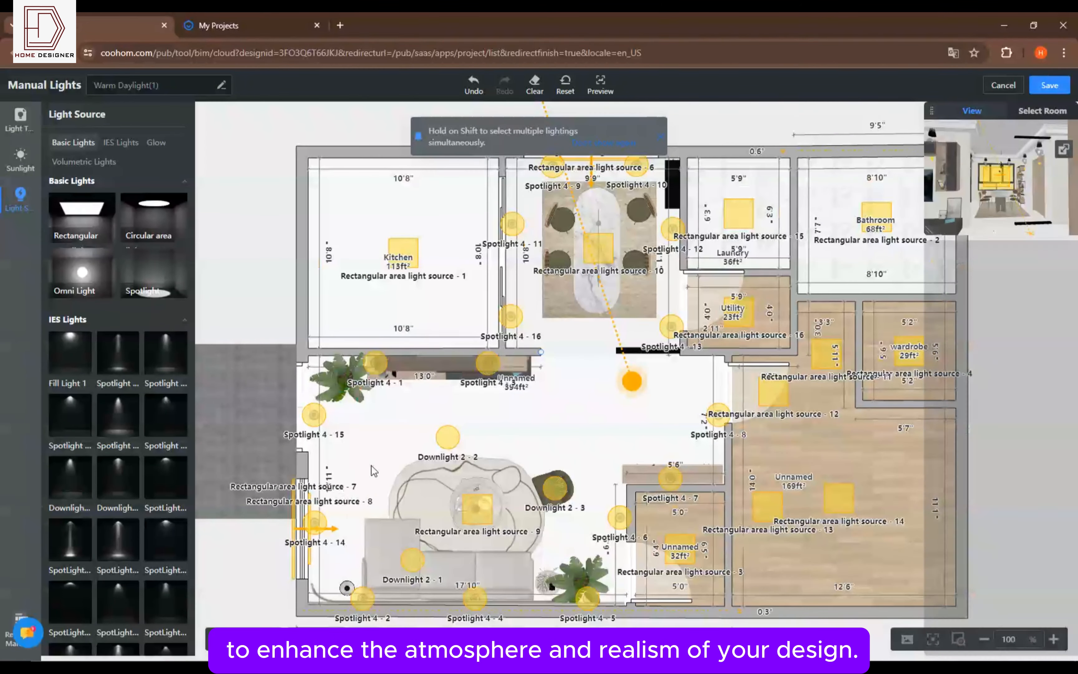
{"action": "key", "text": "ctrl+z"}
{"action": "left_click_drag", "start_coordinate": [344, 396], "coordinate": [422, 369]}
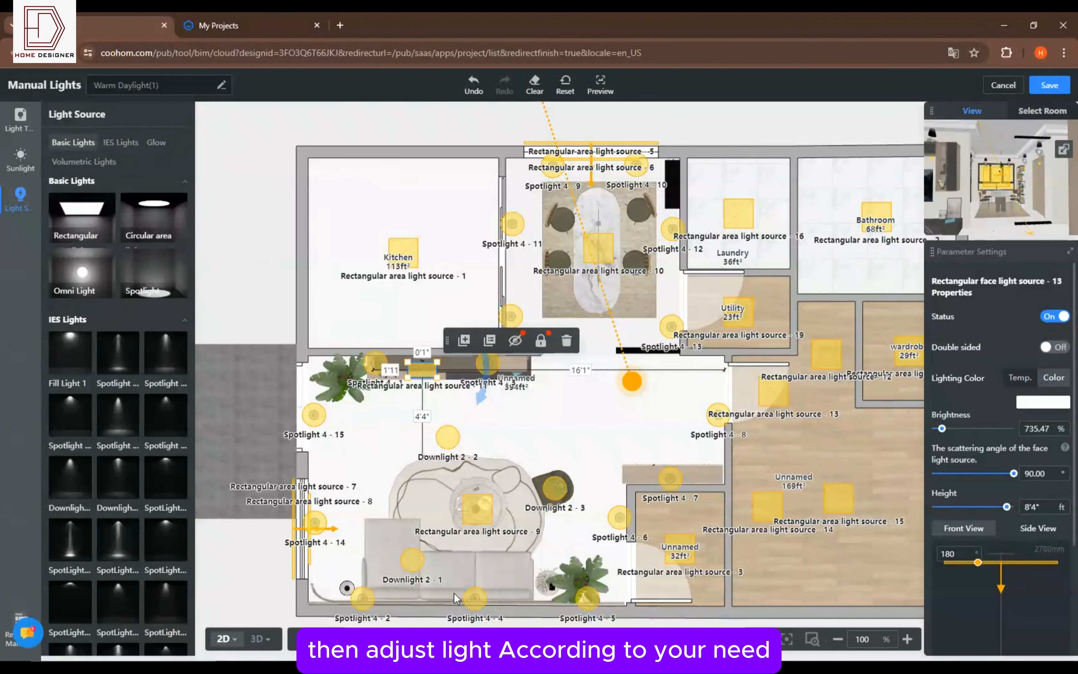
- Delete the living room's three downlights and enlarge the rectangular area light over the coffee table
{"action": "left_click", "coordinate": [412, 559]}
{"action": "key", "text": "Delete"}
{"action": "left_click", "coordinate": [476, 515]}
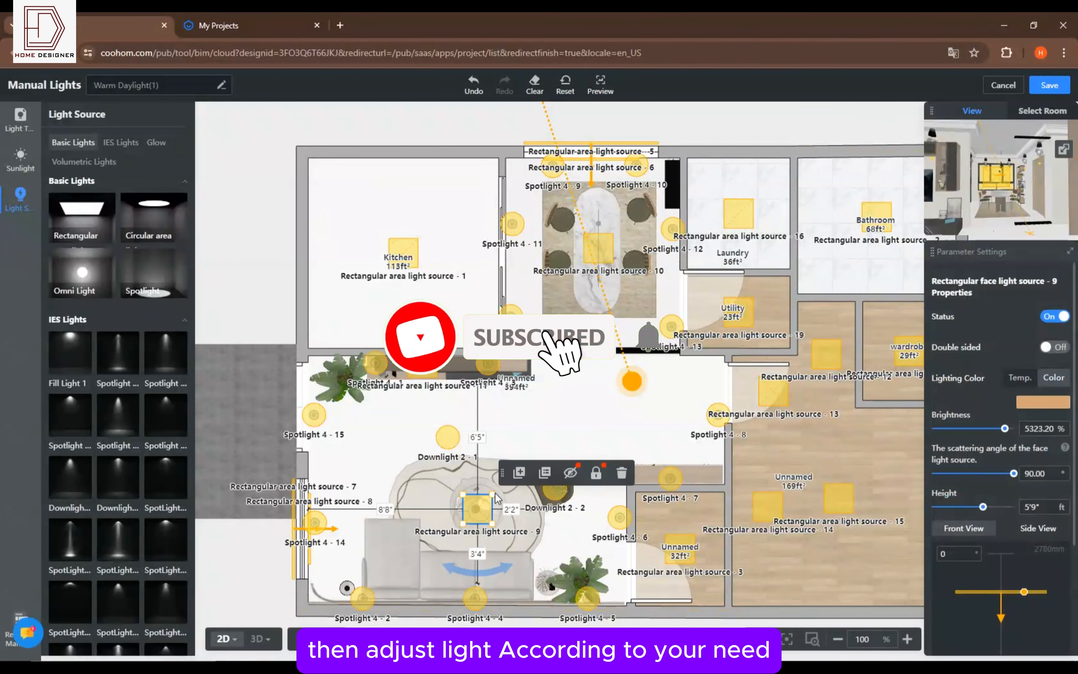
{"action": "left_click", "coordinate": [443, 439]}
{"action": "key", "text": "Delete"}
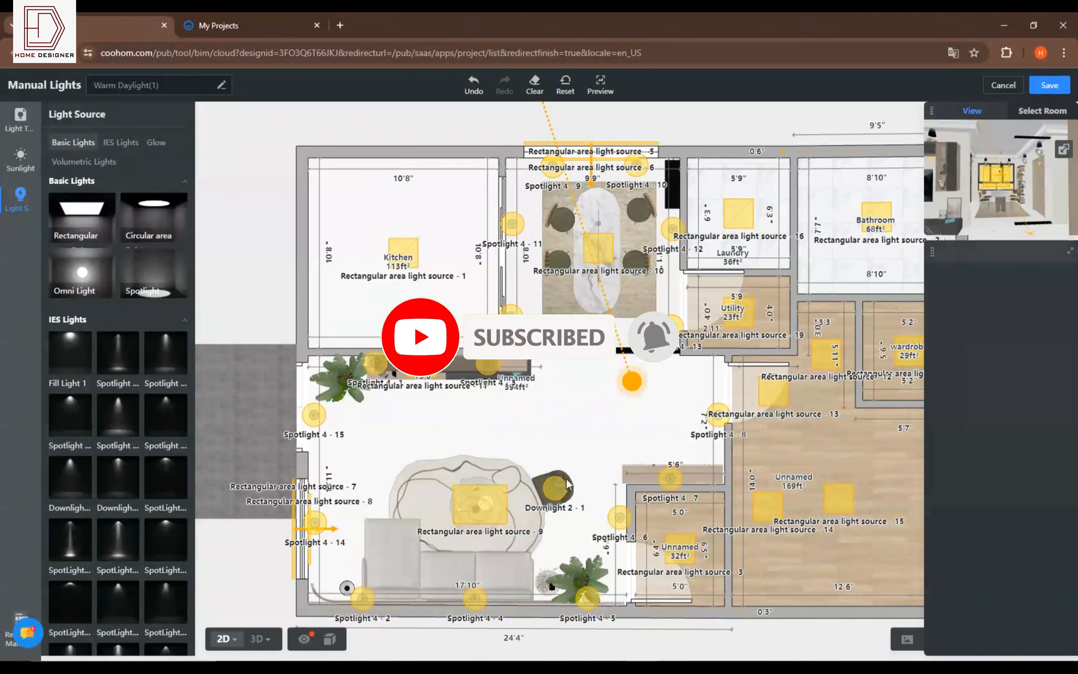
{"action": "left_click", "coordinate": [555, 489]}
{"action": "key", "text": "Delete"}
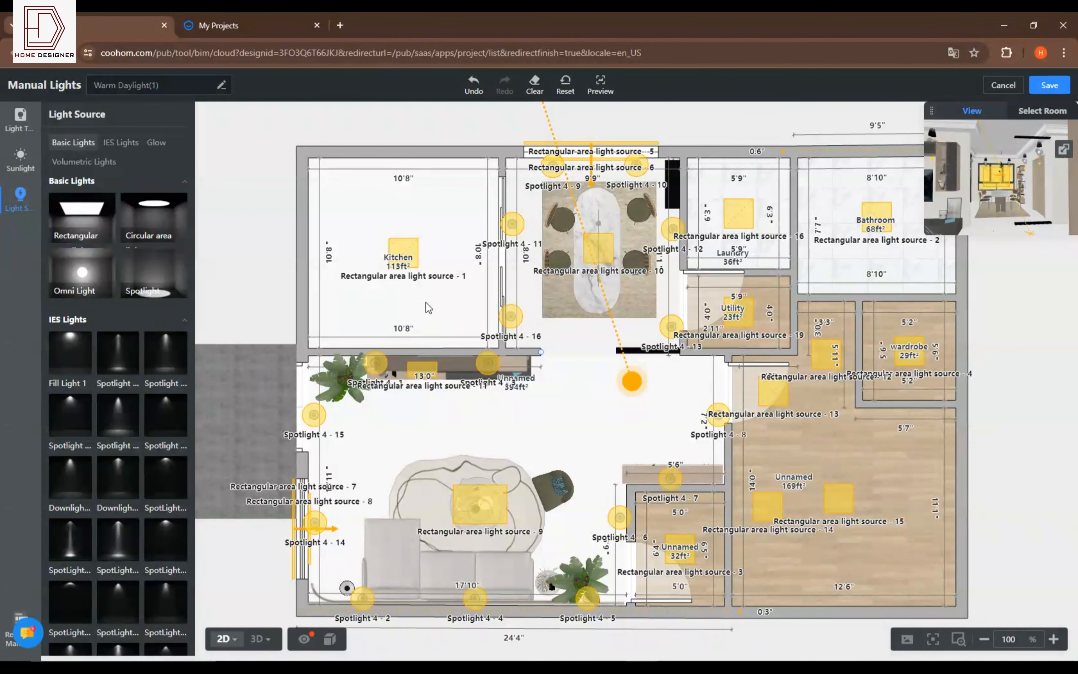
- Delete the kitchen's rectangular area light and lengthen the one over the dining table along the tabletop
{"action": "left_click", "coordinate": [407, 250]}
{"action": "key", "text": "Delete"}
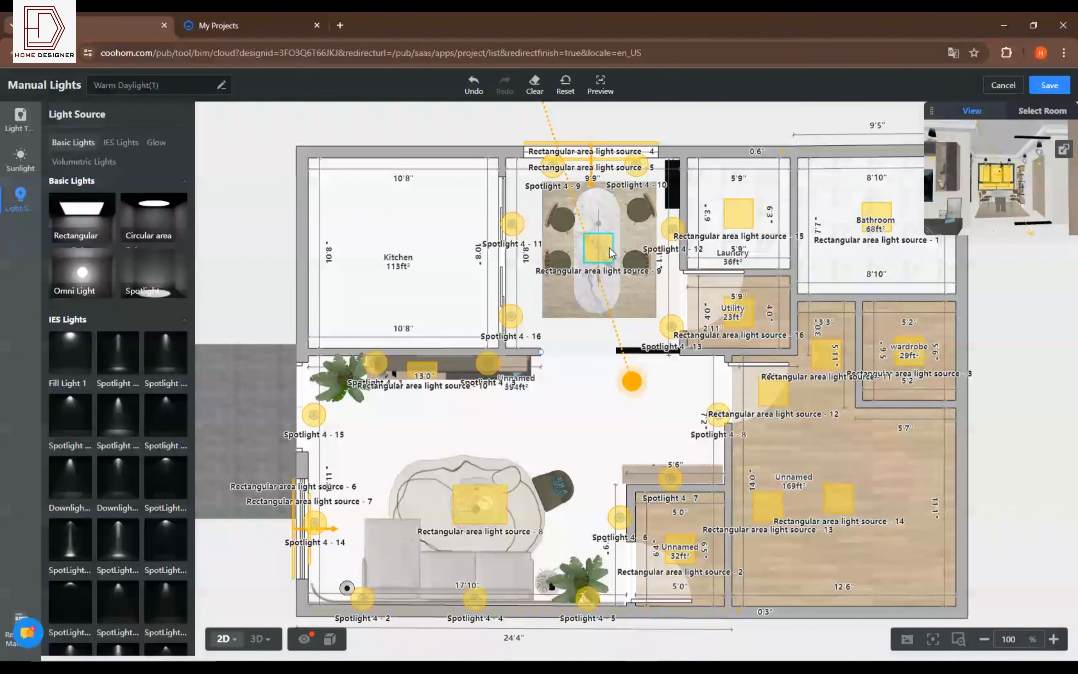
{"action": "left_click", "coordinate": [608, 249]}
{"action": "left_click_drag", "start_coordinate": [614, 233], "coordinate": [612, 212]}
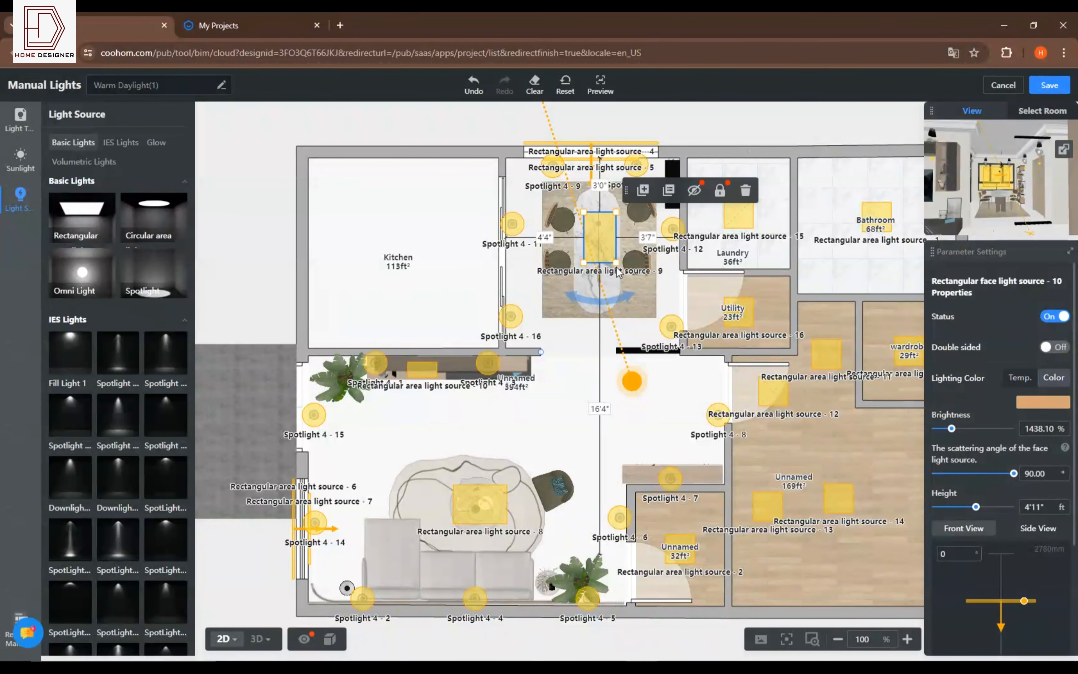
{"action": "left_click_drag", "start_coordinate": [612, 263], "coordinate": [611, 281]}
- Delete the rectangular area lights in the laundry and the bathroom
{"action": "left_click", "coordinate": [741, 221]}
{"action": "key", "text": "Delete"}
{"action": "left_click", "coordinate": [880, 219]}
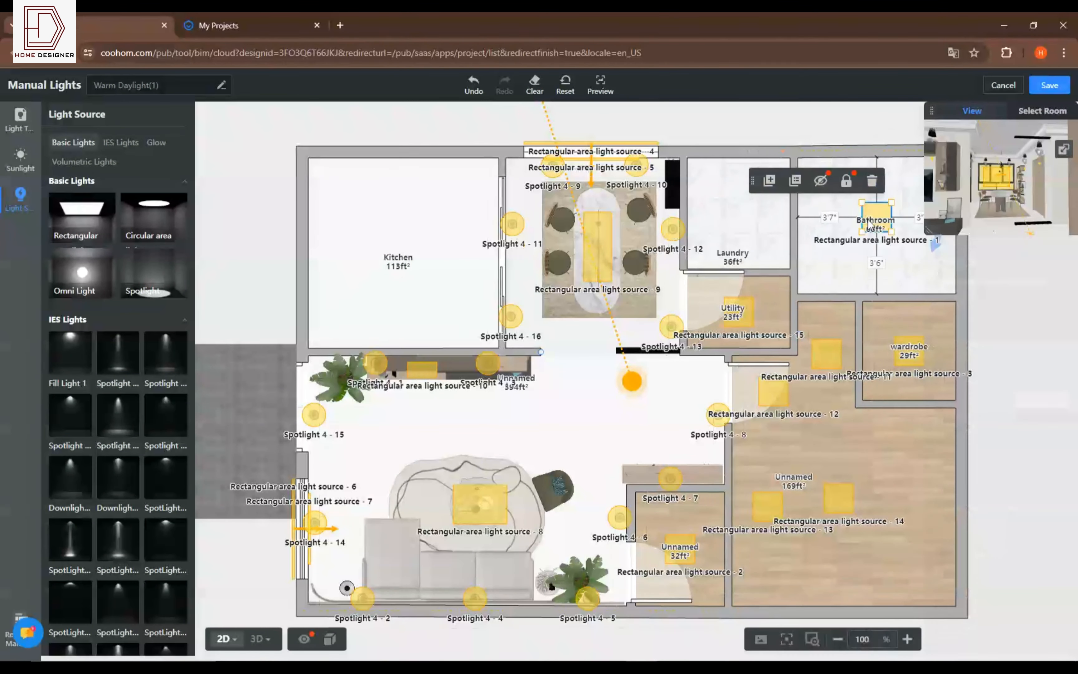
{"action": "key", "text": "Delete"}
- In the 3D view, raise the rectangular area light over the dining table to a height of about 6'6"
{"action": "left_click", "coordinate": [258, 638]}
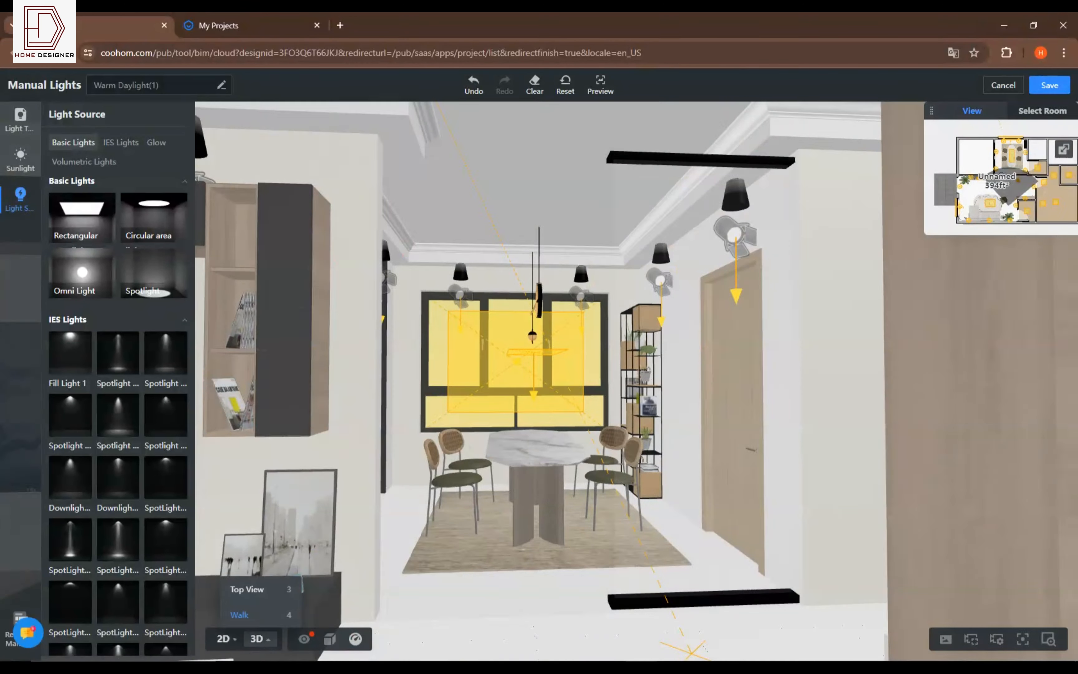
{"action": "left_click", "coordinate": [531, 355]}
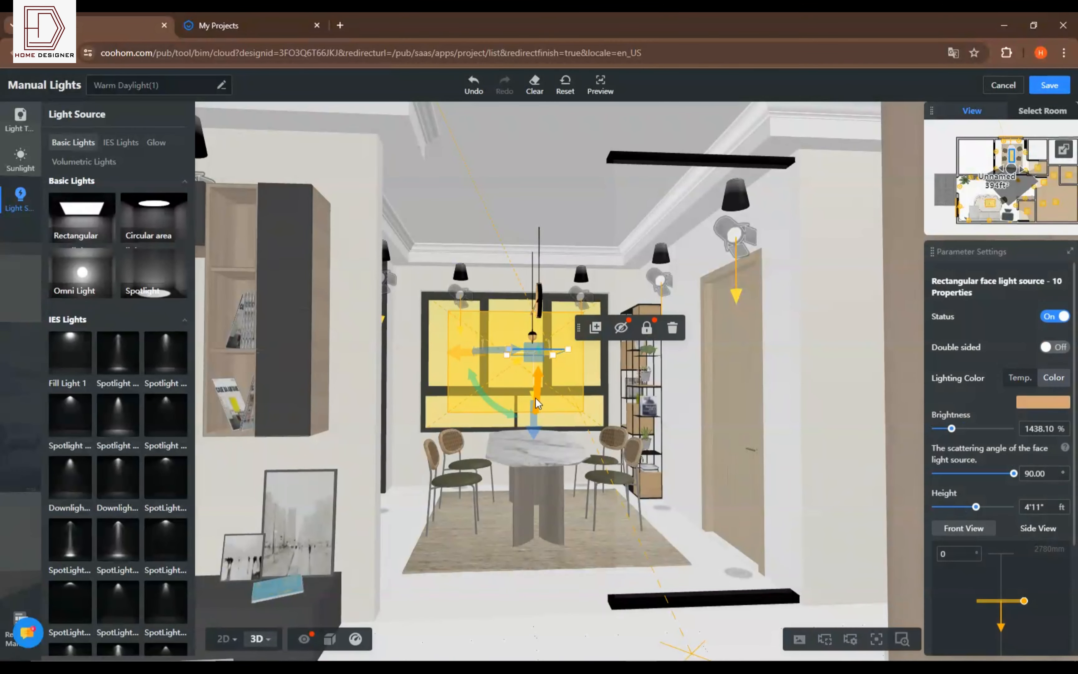
{"action": "left_click_drag", "start_coordinate": [541, 413], "coordinate": [527, 334]}
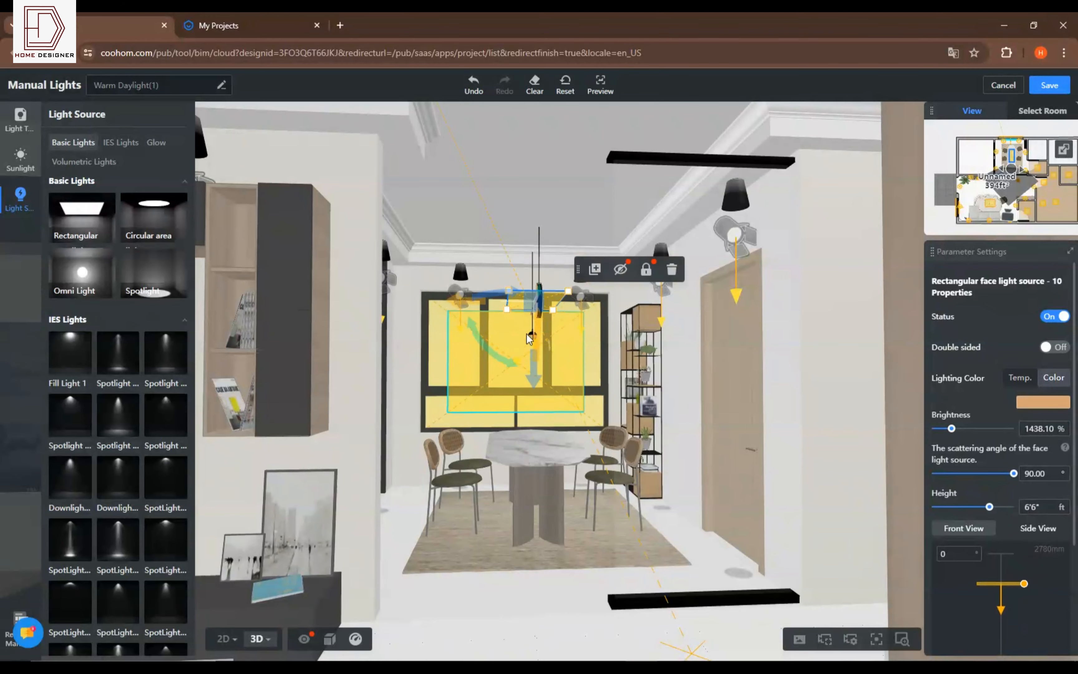
- Place an omni light just in front of the dining table at a height of about 5'2"
{"action": "left_click", "coordinate": [82, 259]}
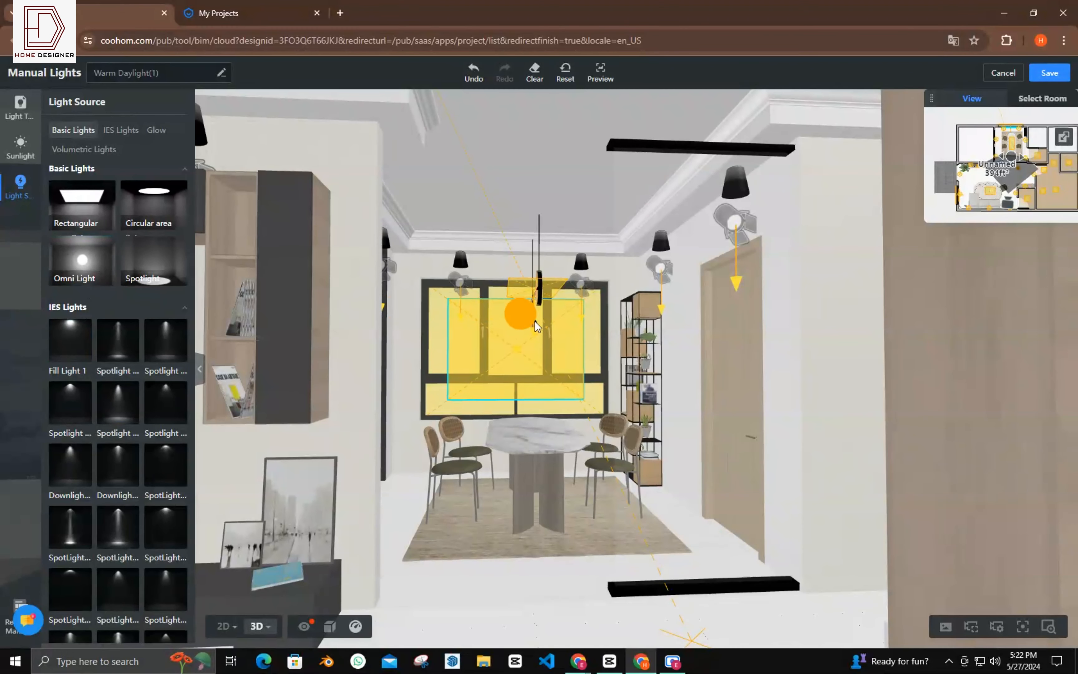
{"action": "left_click", "coordinate": [534, 328]}
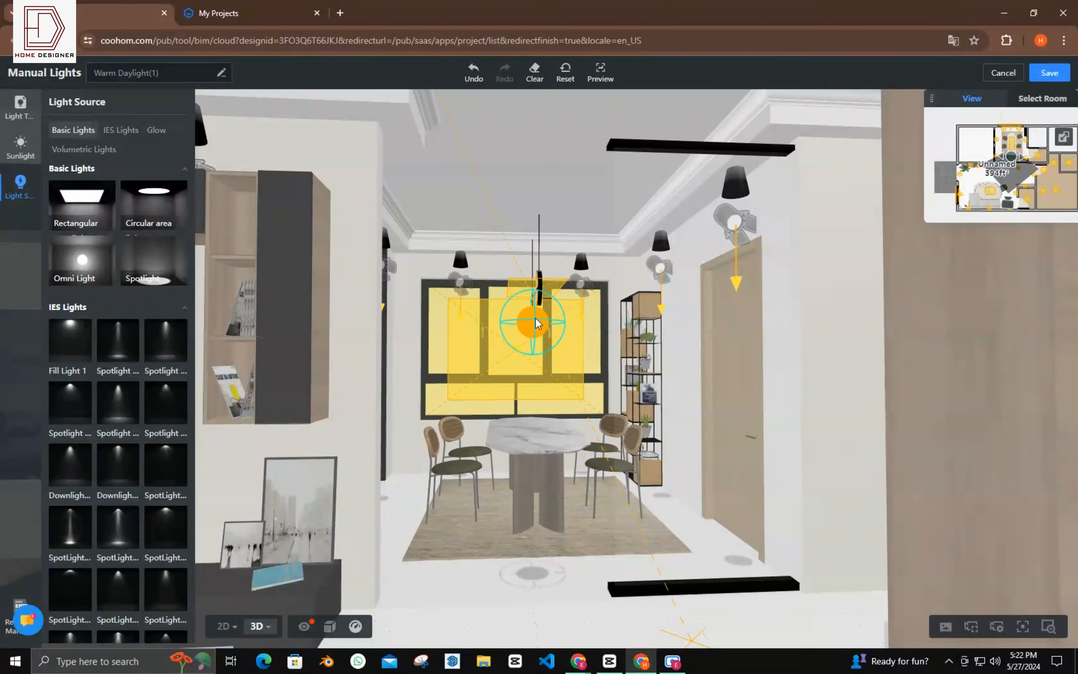
{"action": "left_click_drag", "start_coordinate": [1000, 470], "coordinate": [1001, 468]}
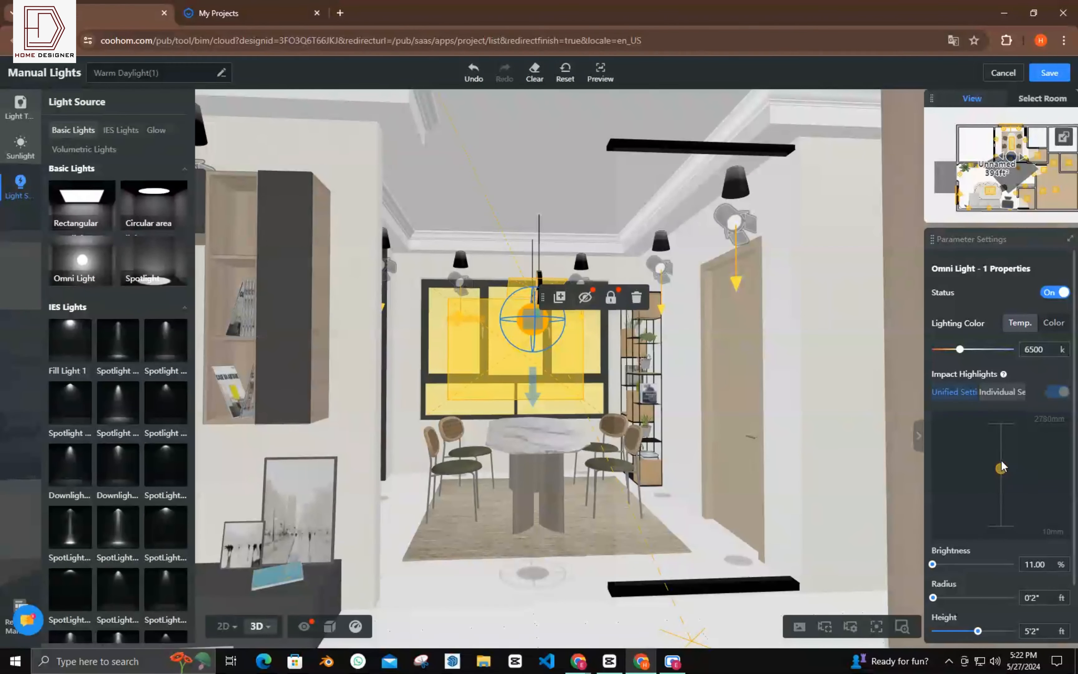
- Set the omni light's color to warm orange #FFCE87 and its brightness to 500%
{"action": "double_click", "coordinate": [1027, 349]}
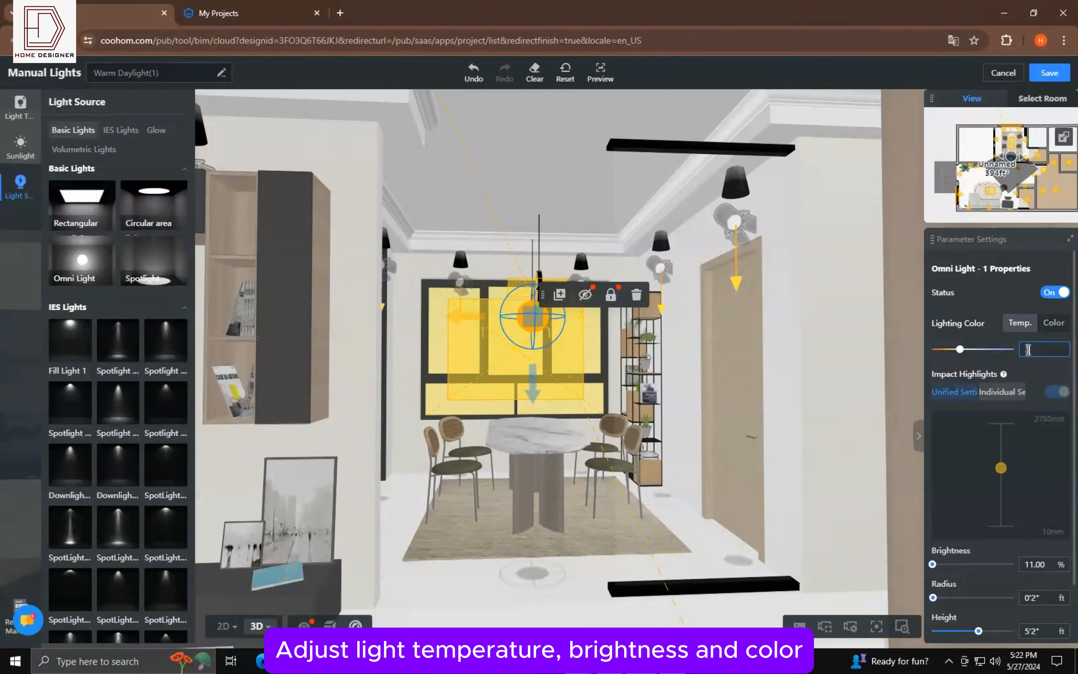
{"action": "left_click", "coordinate": [1054, 322]}
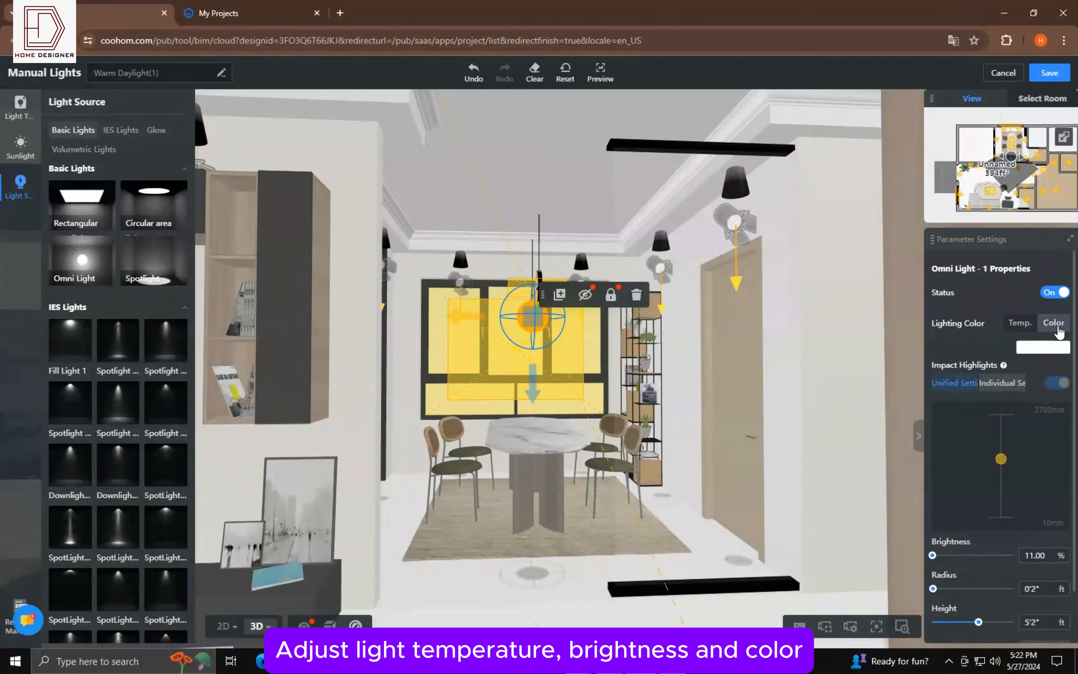
{"action": "left_click", "coordinate": [1061, 350]}
{"action": "left_click", "coordinate": [944, 430]}
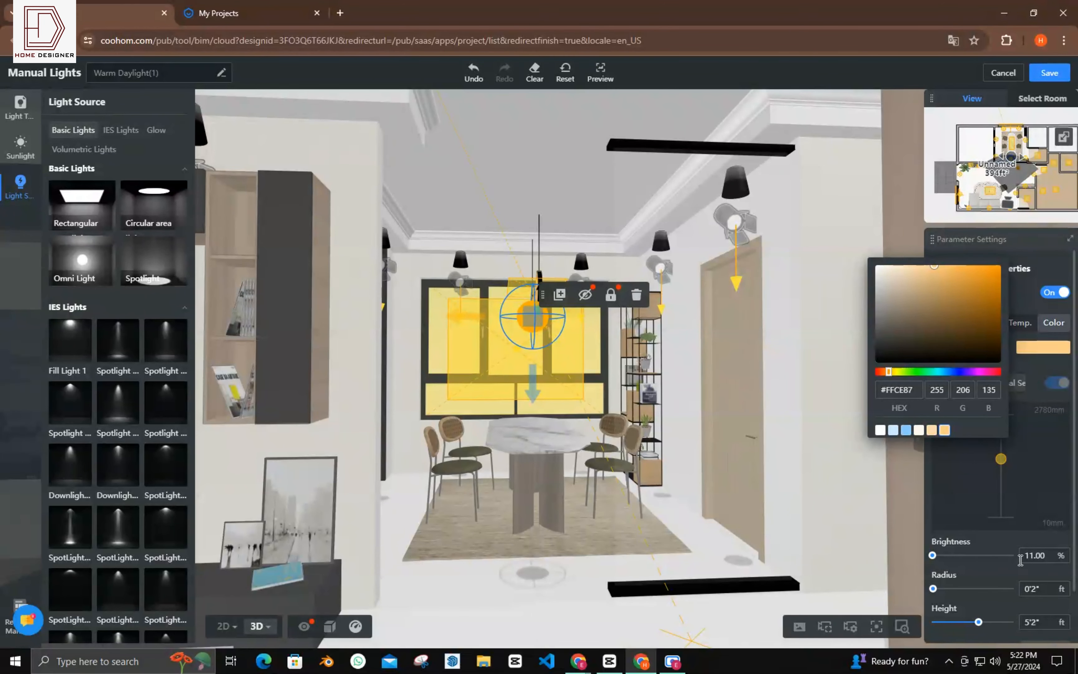
{"action": "left_click", "coordinate": [1038, 553]}
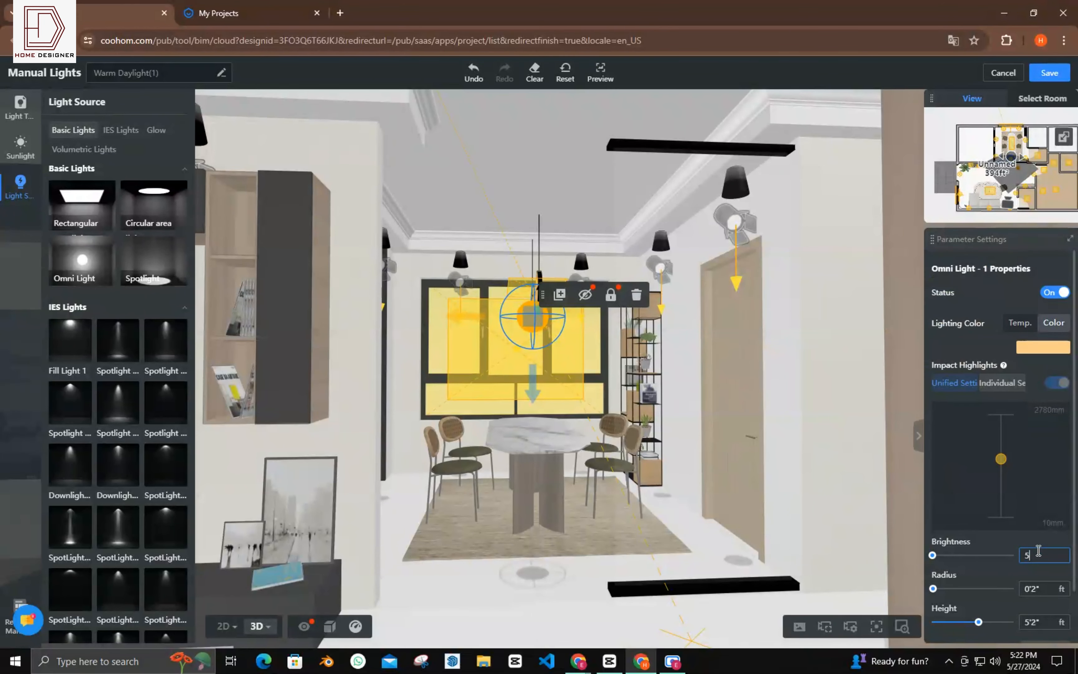
{"action": "key", "text": "Return"}
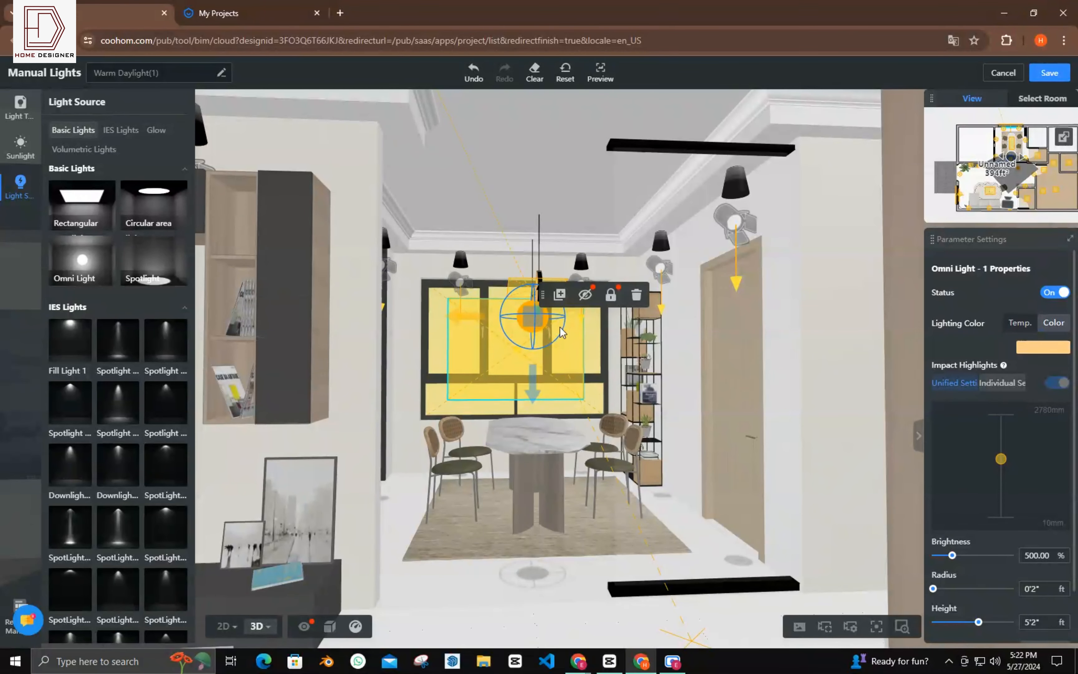
{"action": "left_click", "coordinate": [572, 425]}
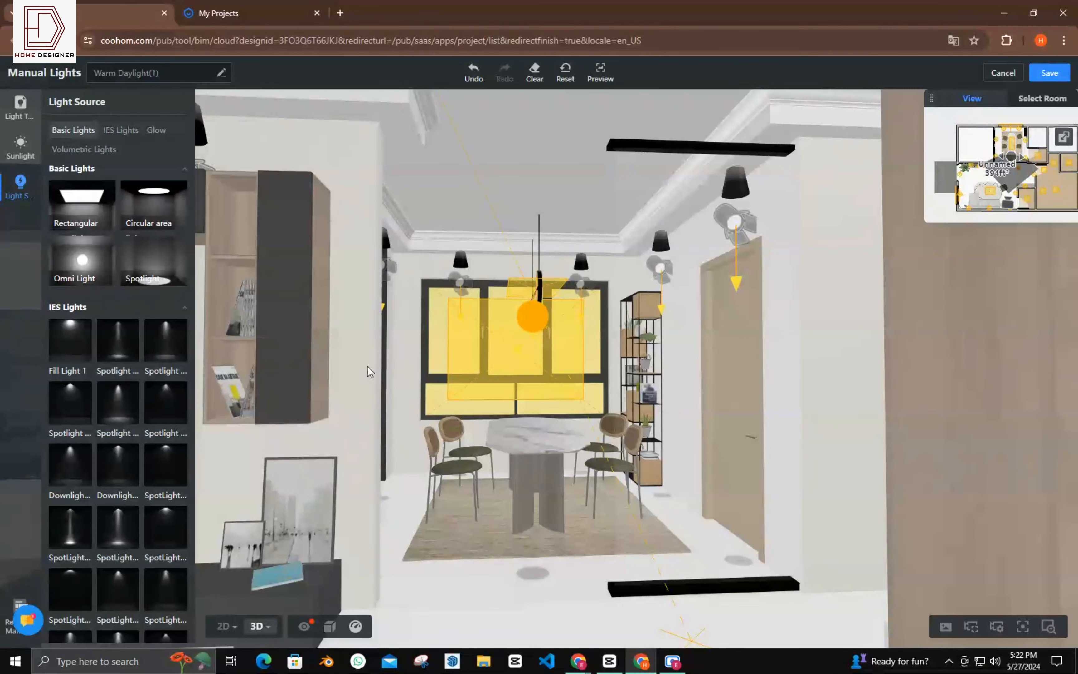
- In the 2D floor plan, set the lighting color of Spotlight 4 - 13 beside the dining area to #FFCE87
{"action": "right_click_drag", "start_coordinate": [348, 369], "coordinate": [370, 362]}
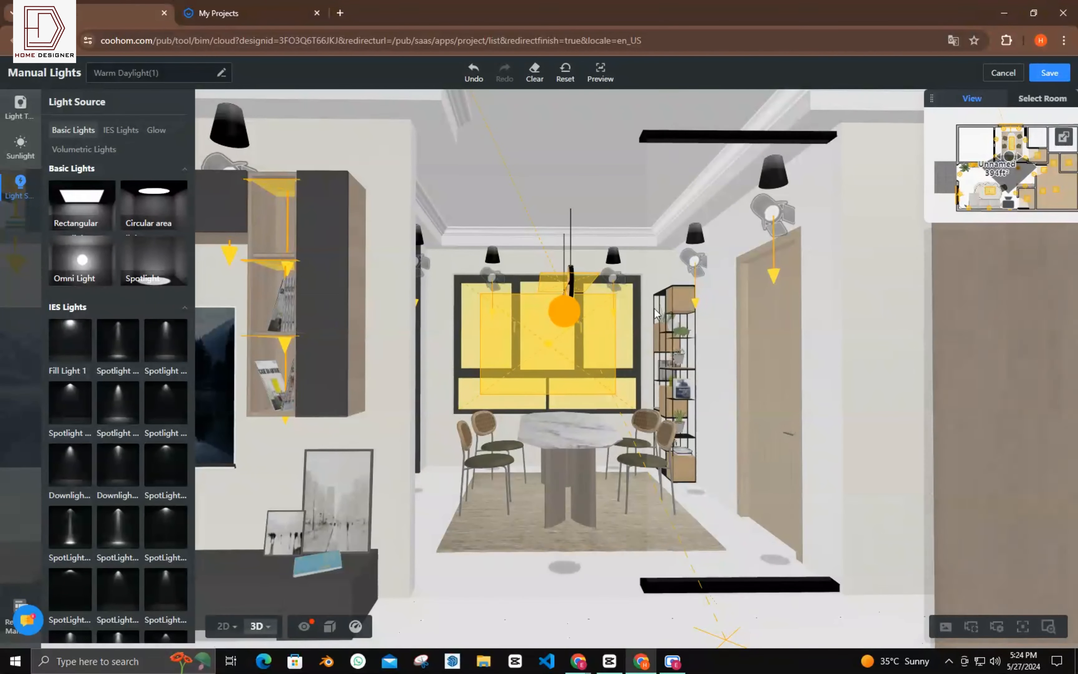
{"action": "left_click", "coordinate": [224, 626]}
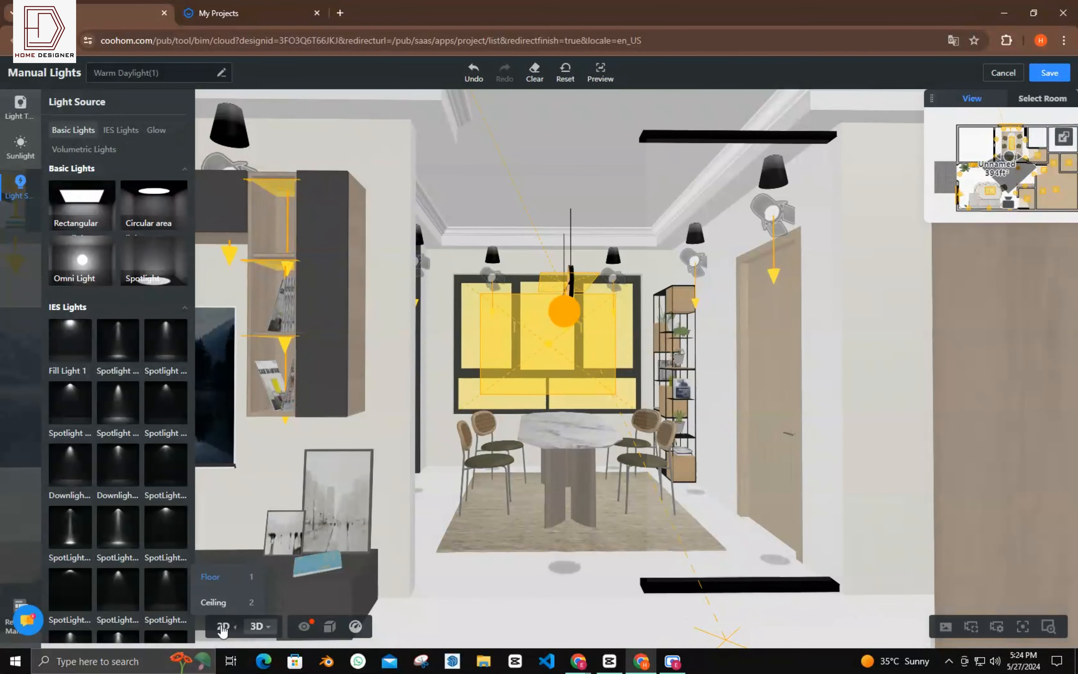
{"action": "left_click", "coordinate": [225, 627]}
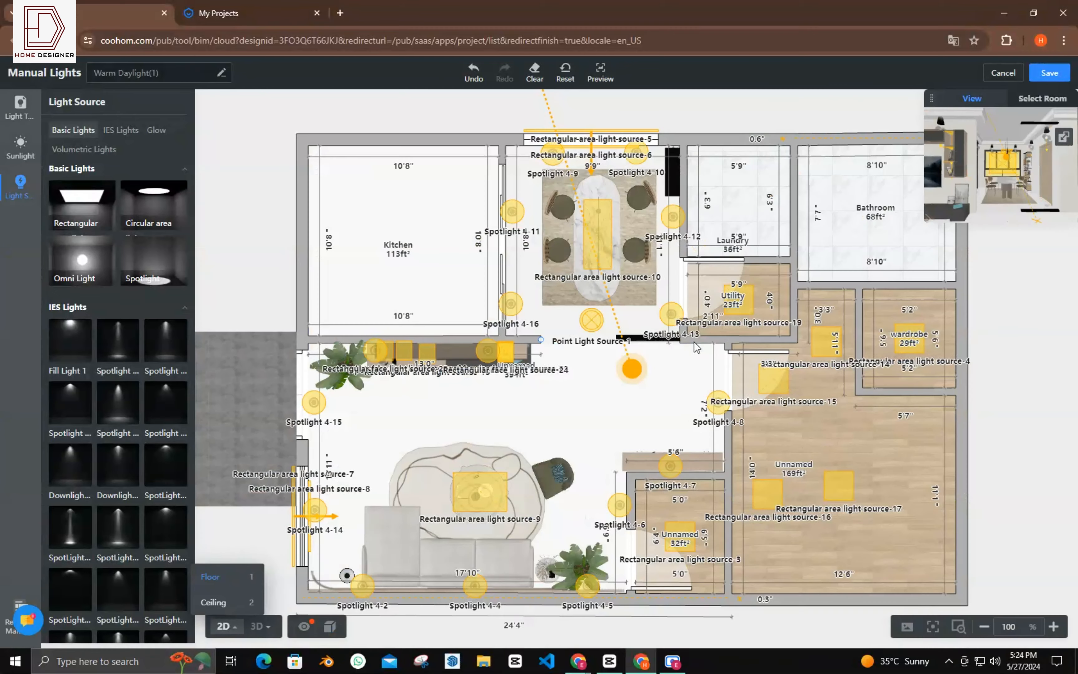
{"action": "left_click", "coordinate": [678, 312]}
{"action": "left_click", "coordinate": [1043, 346]}
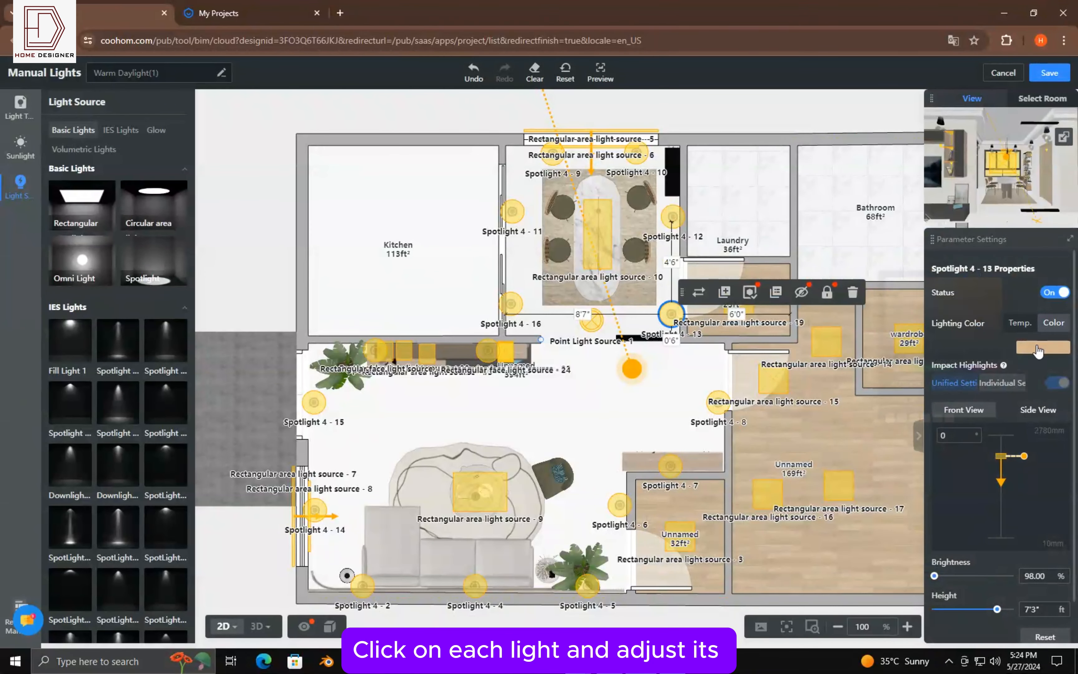
{"action": "left_click", "coordinate": [942, 430]}
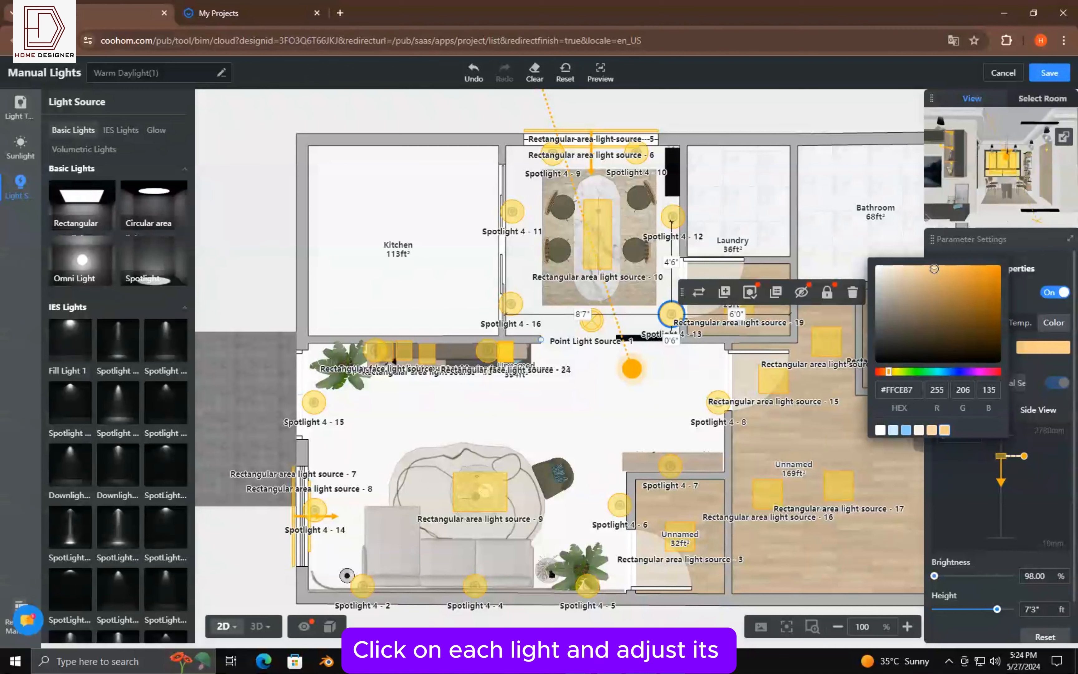
- Adjust the warm lighting color of Spotlight 4 - 13, and set its color temperature to 3500 K
{"action": "left_click", "coordinate": [929, 268]}
{"action": "left_click_drag", "start_coordinate": [933, 269], "coordinate": [934, 268]}
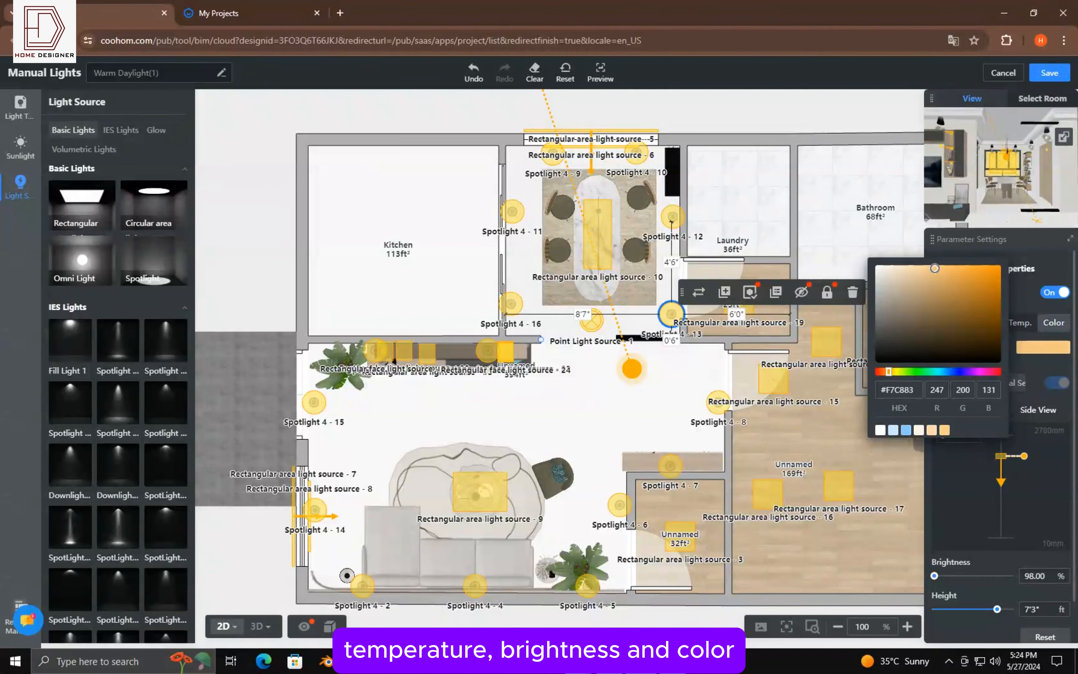
{"action": "left_click", "coordinate": [1047, 467]}
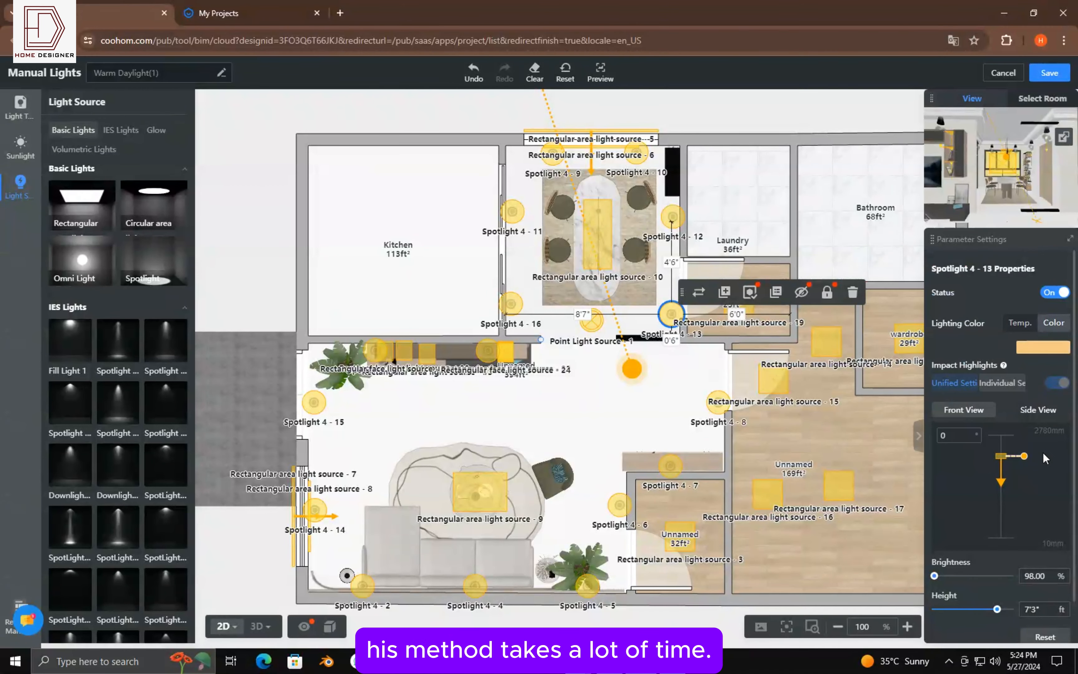
{"action": "left_click", "coordinate": [1020, 323]}
{"action": "double_click", "coordinate": [1033, 350]}
{"action": "type", "text": "3500"}
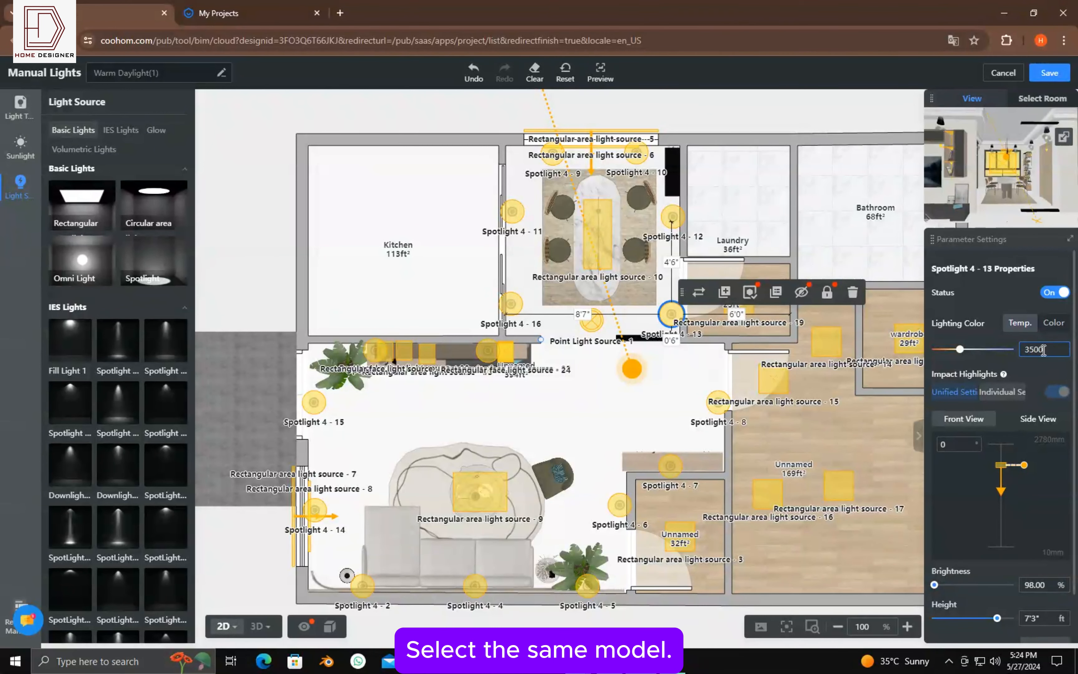
- Select all spotlights of the same model as Spotlight 4 - 12 and set their color temperature to 3500 K
{"action": "left_click", "coordinate": [673, 216]}
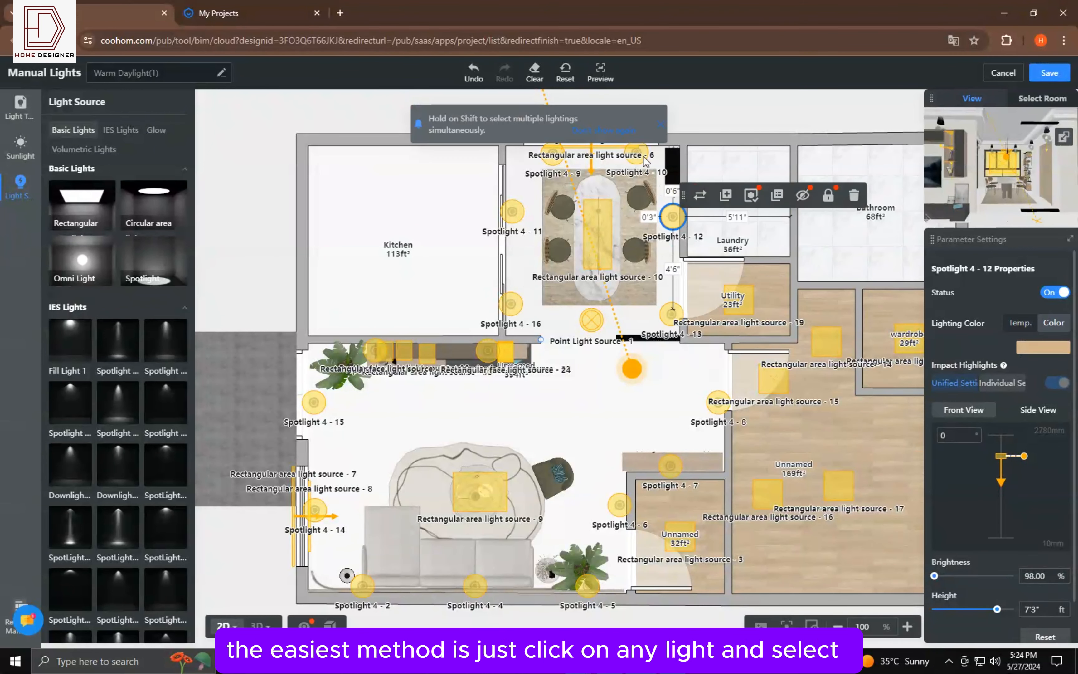
{"action": "left_click", "coordinate": [751, 194]}
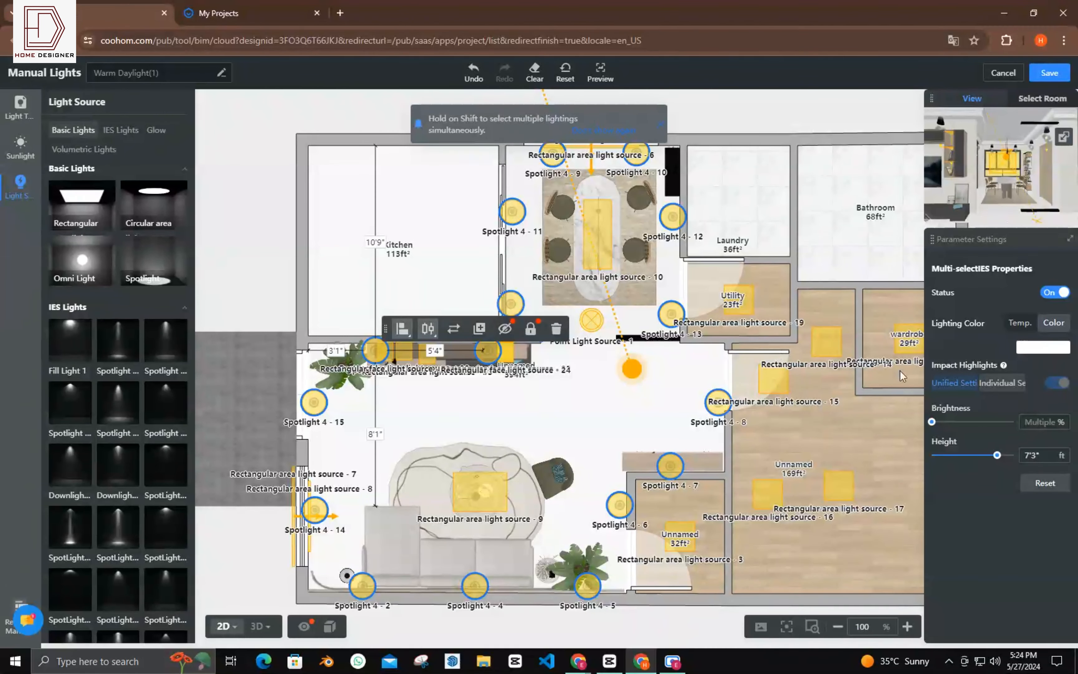
{"action": "left_click", "coordinate": [1040, 348]}
{"action": "left_click", "coordinate": [943, 434]}
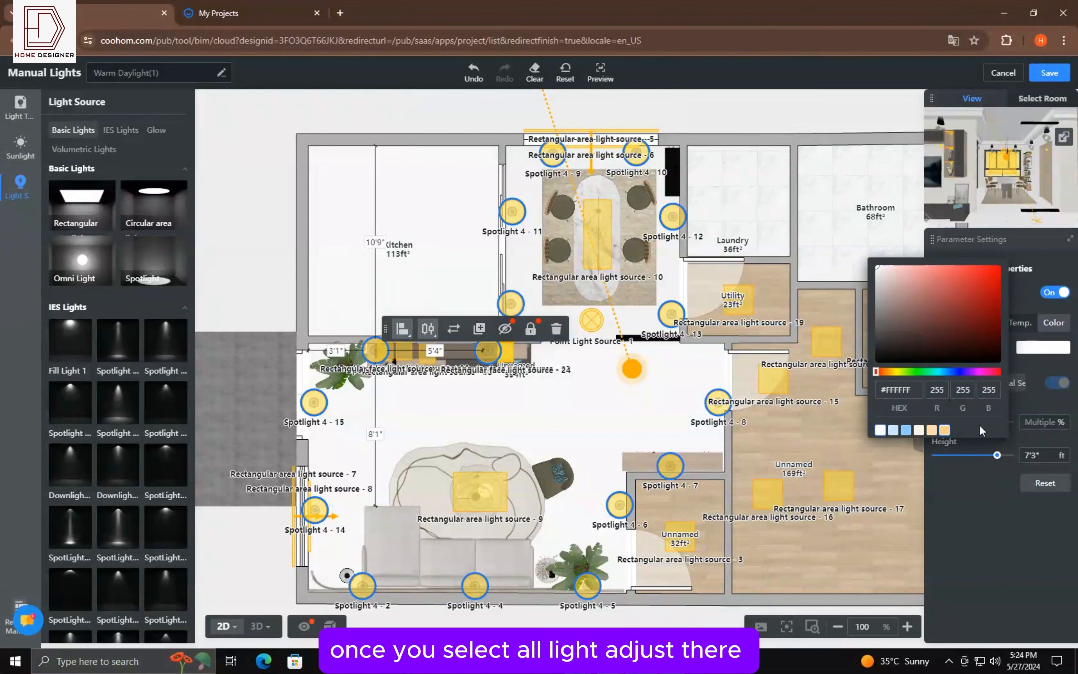
{"action": "left_click", "coordinate": [1038, 397]}
{"action": "left_click", "coordinate": [1020, 322]}
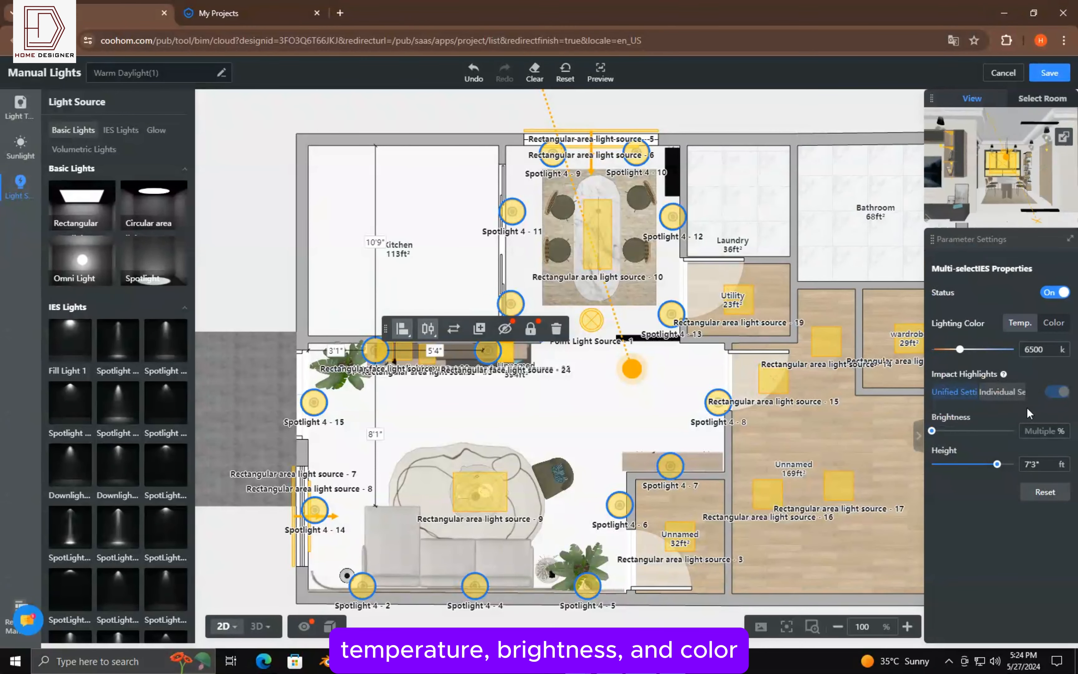
{"action": "double_click", "coordinate": [1037, 348]}
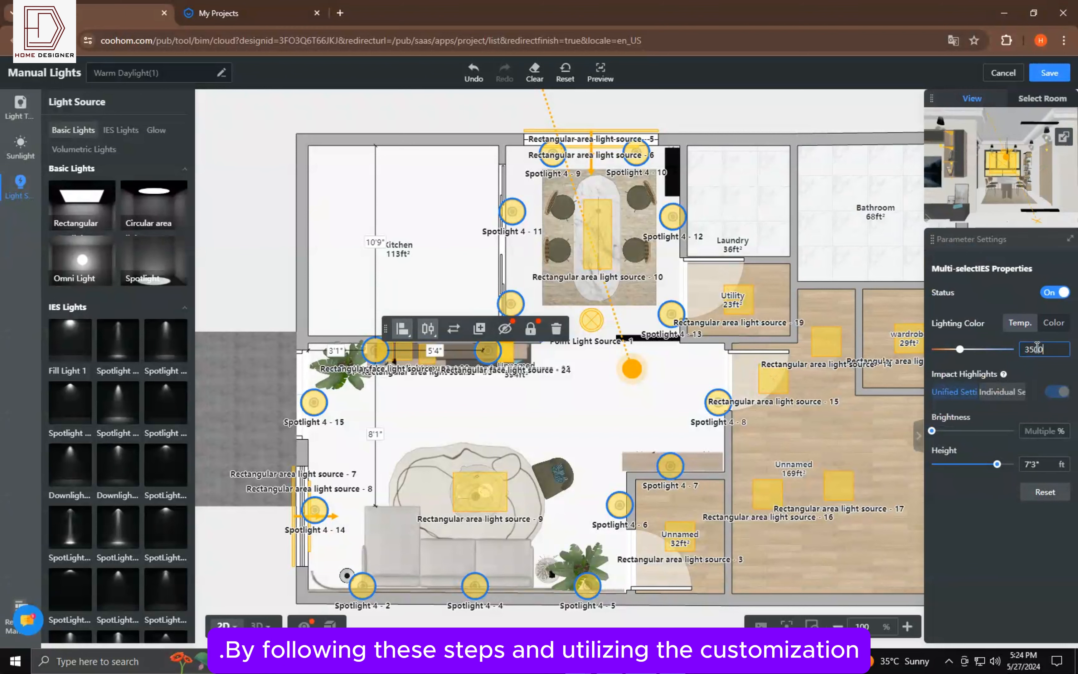
- Set the brightness of all selected spotlights to 500% and save the manual lighting scheme
{"action": "left_click", "coordinate": [1043, 432]}
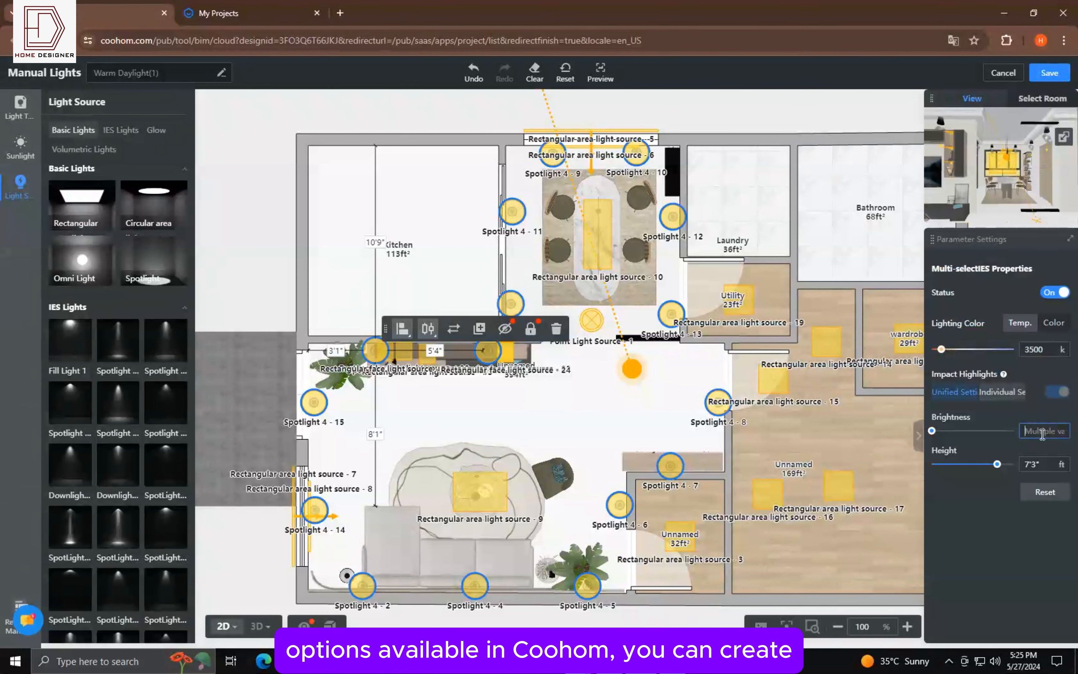
{"action": "type", "text": "500"}
{"action": "key", "text": "Return"}
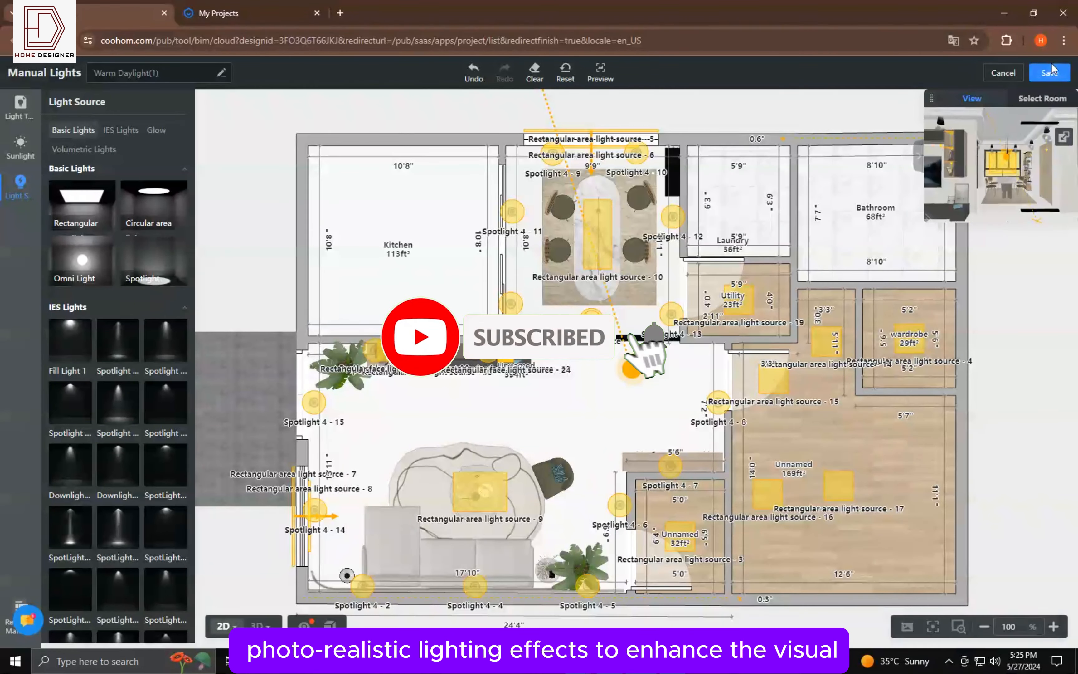
{"action": "left_click", "coordinate": [1051, 73]}
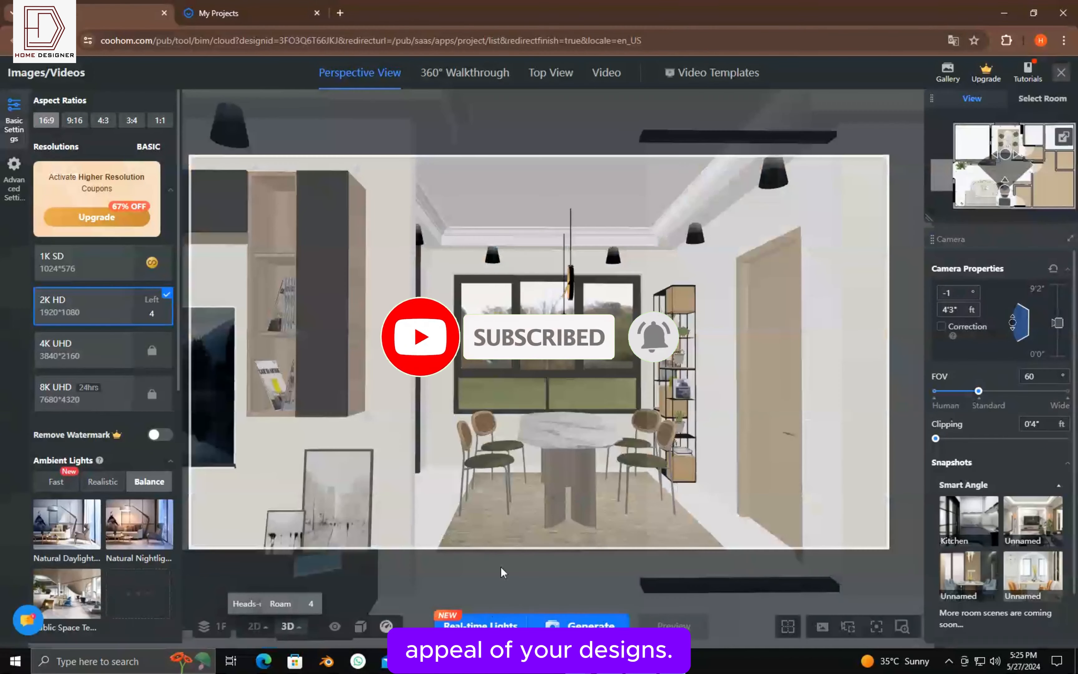
- Generate a perspective render of the dining area at a 4:3 aspect ratio with the Warm Daylight(1) lights and Lawns3 environment
{"action": "left_click_drag", "start_coordinate": [549, 510], "coordinate": [508, 508]}
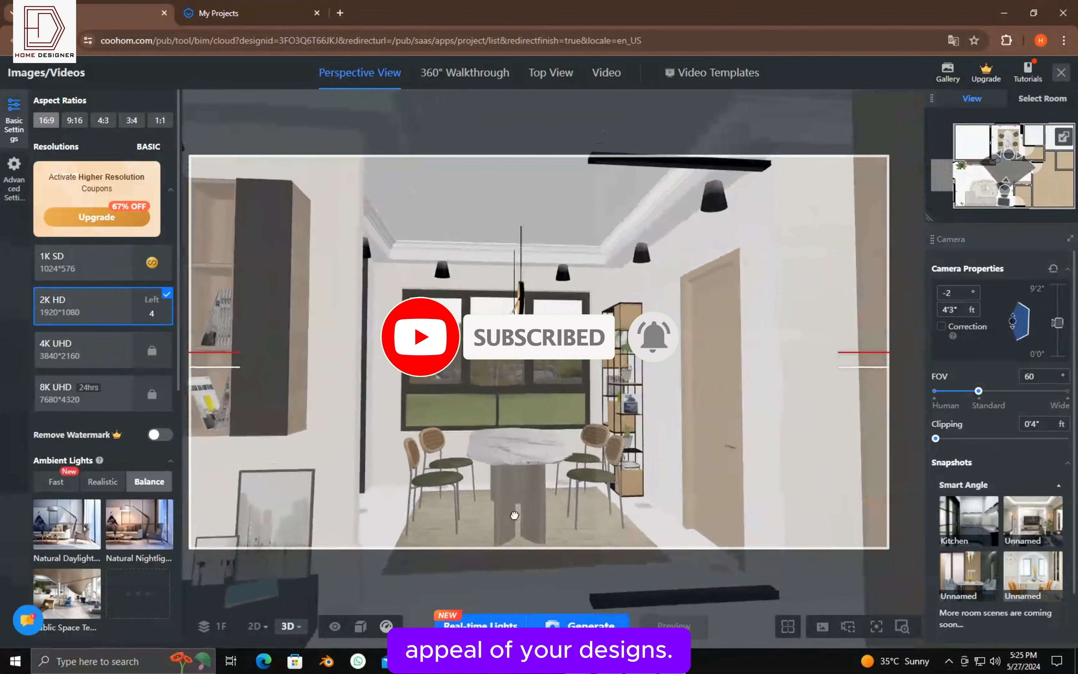
{"action": "left_click", "coordinate": [103, 120]}
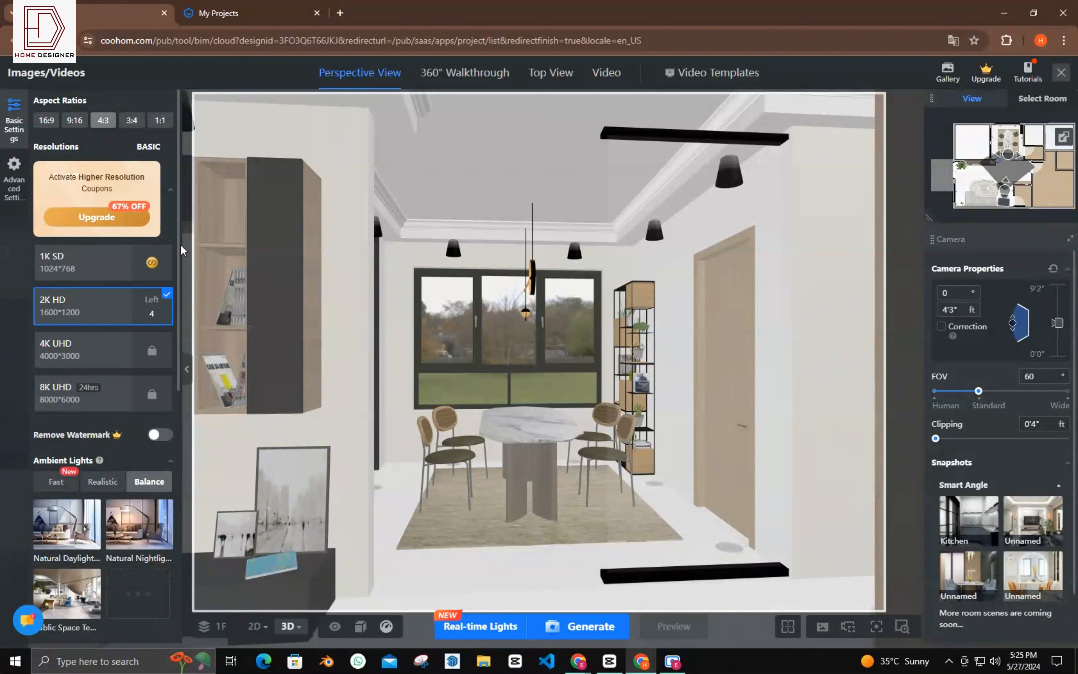
{"action": "left_click_drag", "start_coordinate": [178, 245], "coordinate": [180, 409]}
{"action": "left_click", "coordinate": [151, 463]}
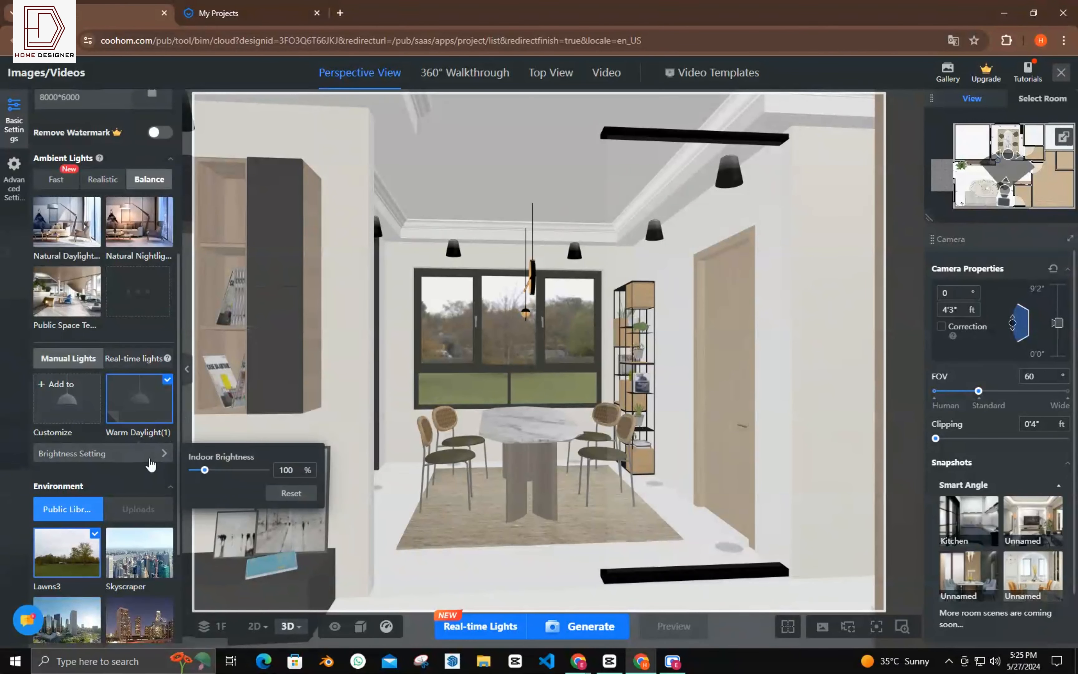
{"action": "left_click", "coordinate": [91, 569]}
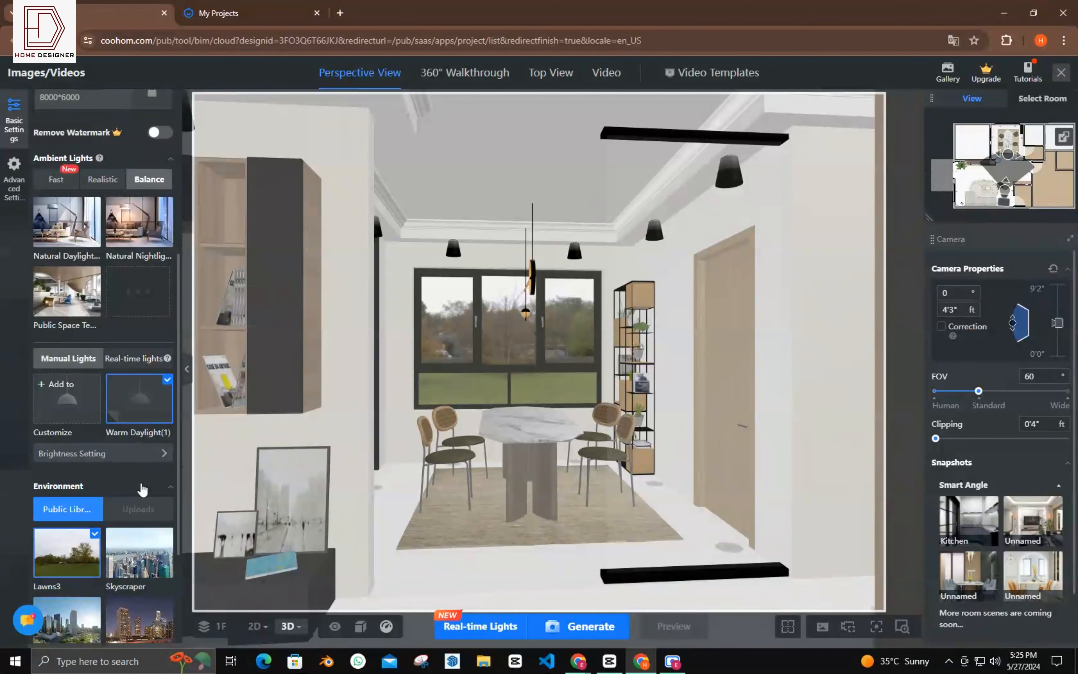
{"action": "left_click", "coordinate": [569, 626]}
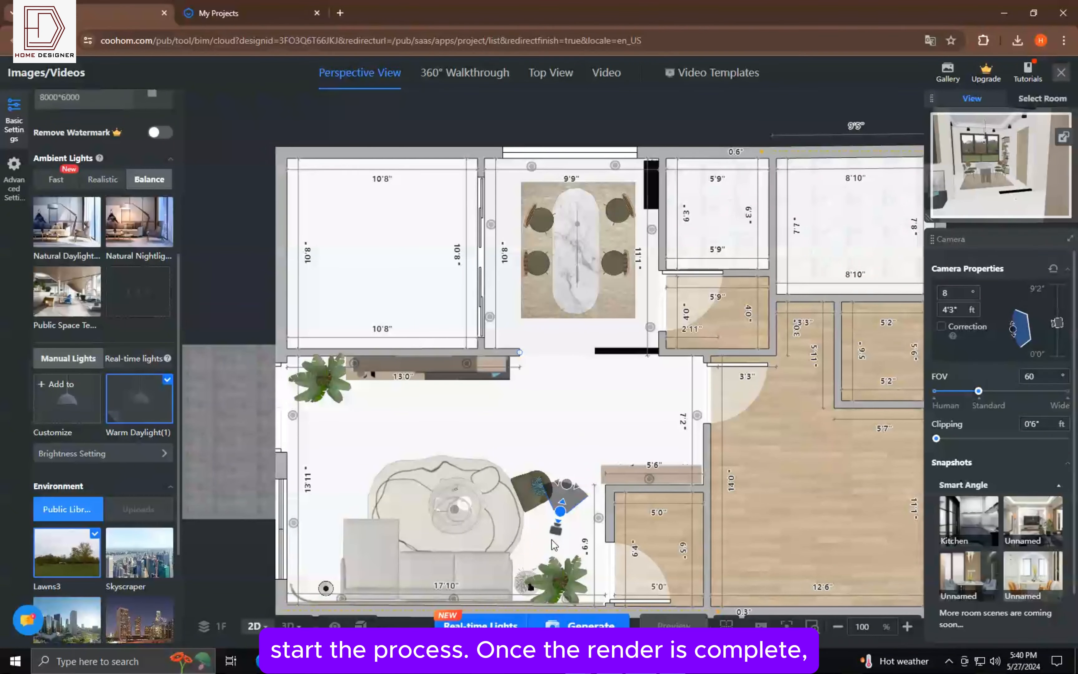
- Aim the camera across the dining table towards the bookcase at a height of 4'9" and a tilt of 11°, shown in 3D
{"action": "left_click_drag", "start_coordinate": [503, 232], "coordinate": [531, 216]}
{"action": "left_click_drag", "start_coordinate": [1013, 331], "coordinate": [1011, 327]}
{"action": "left_click", "coordinate": [291, 626]}
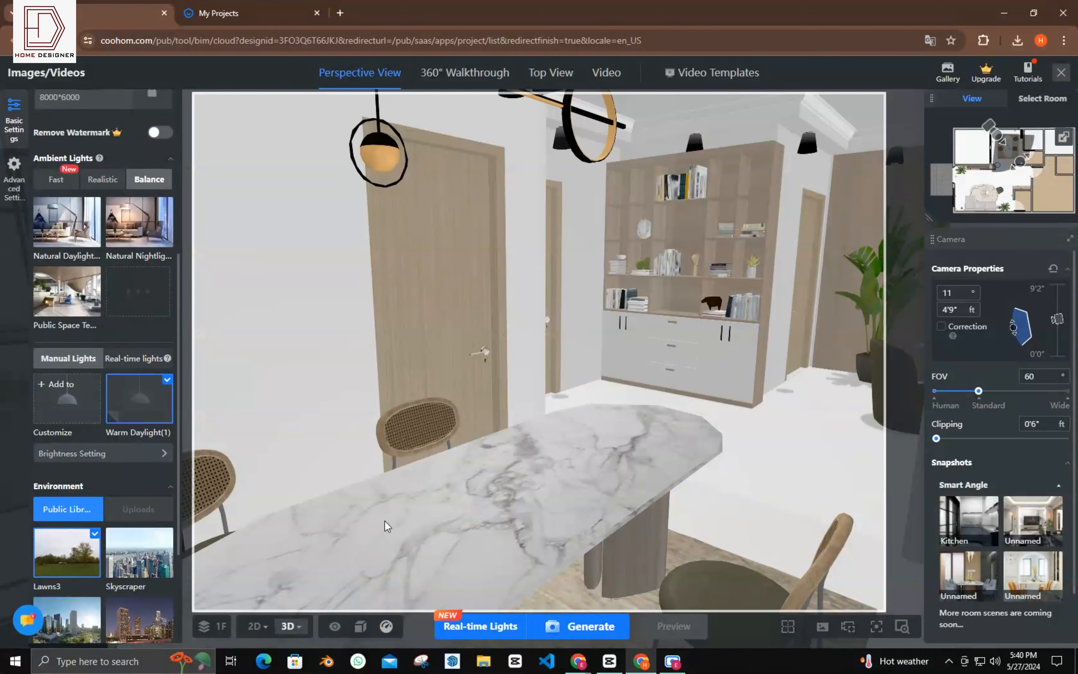
- Lower the camera to 3'5" with a 9° tilt and place it in the living area facing the dining table and window
{"action": "left_click_drag", "start_coordinate": [1058, 315], "coordinate": [1014, 335]}
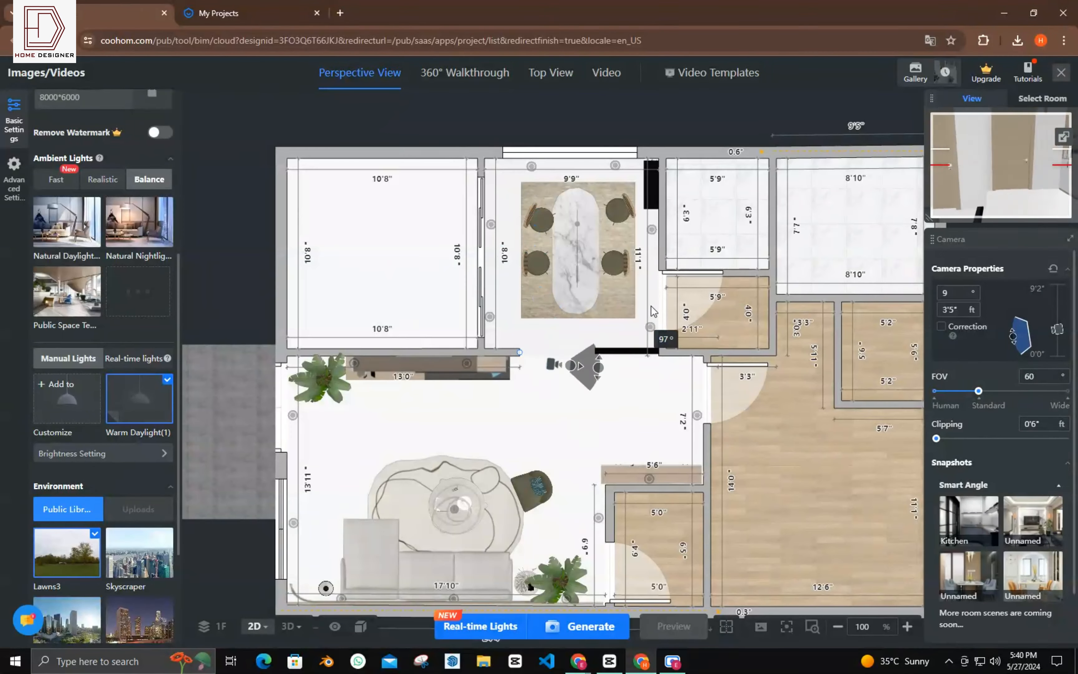
{"action": "left_click_drag", "start_coordinate": [651, 306], "coordinate": [538, 250]}
{"action": "left_click_drag", "start_coordinate": [562, 339], "coordinate": [574, 396]}
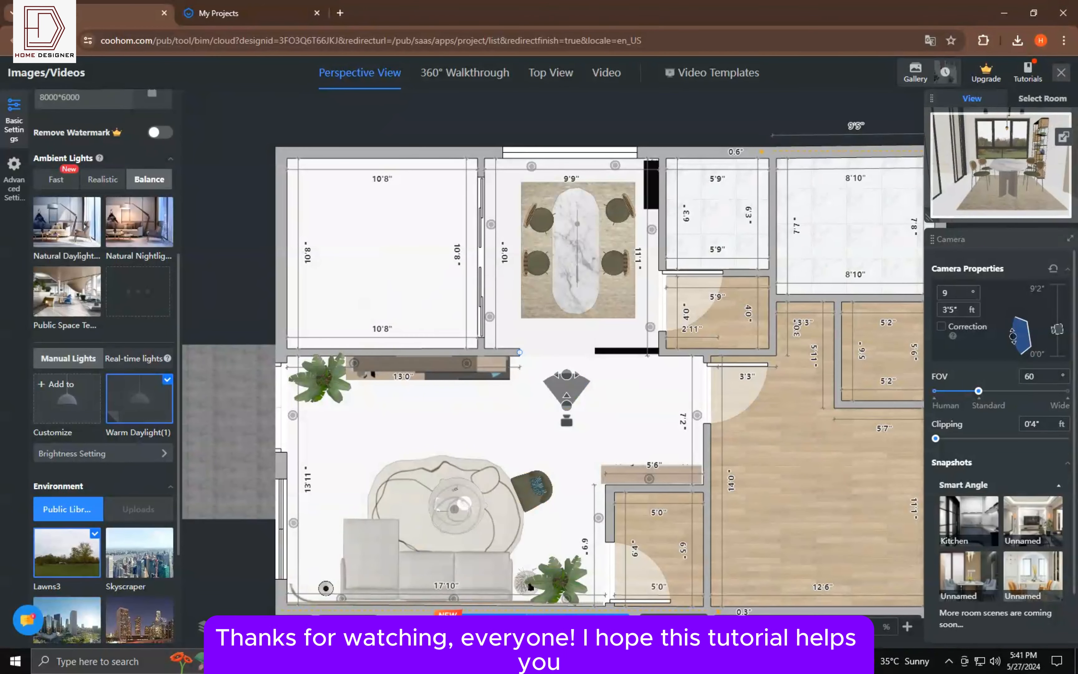